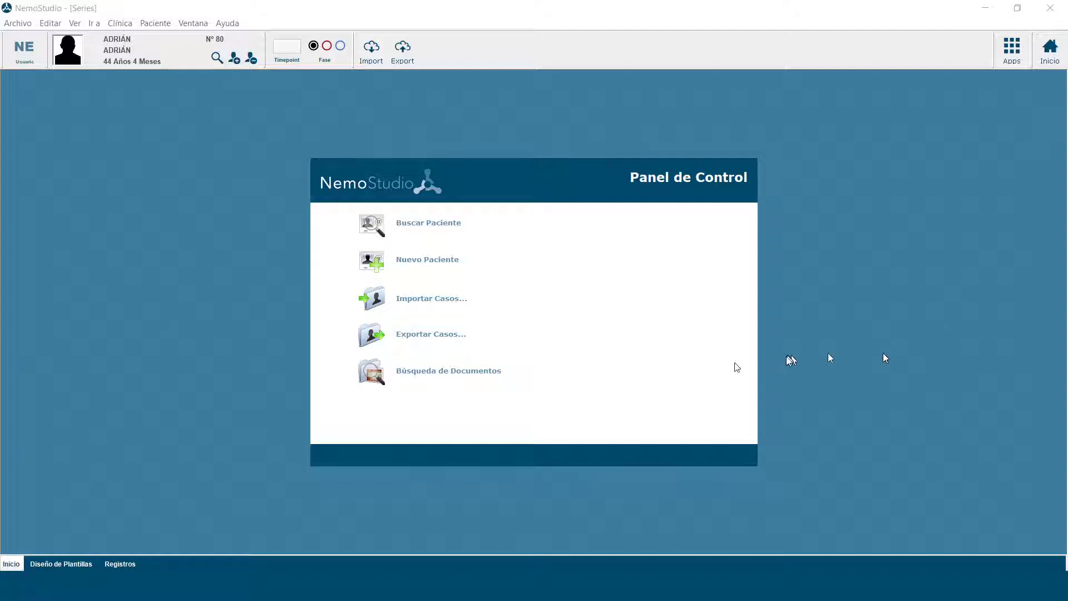
Step: Open the ROOT SEGMENTED .nsf case from the patient's records and review the available treatment modules
{"action": "left_click", "coordinate": [120, 564]}
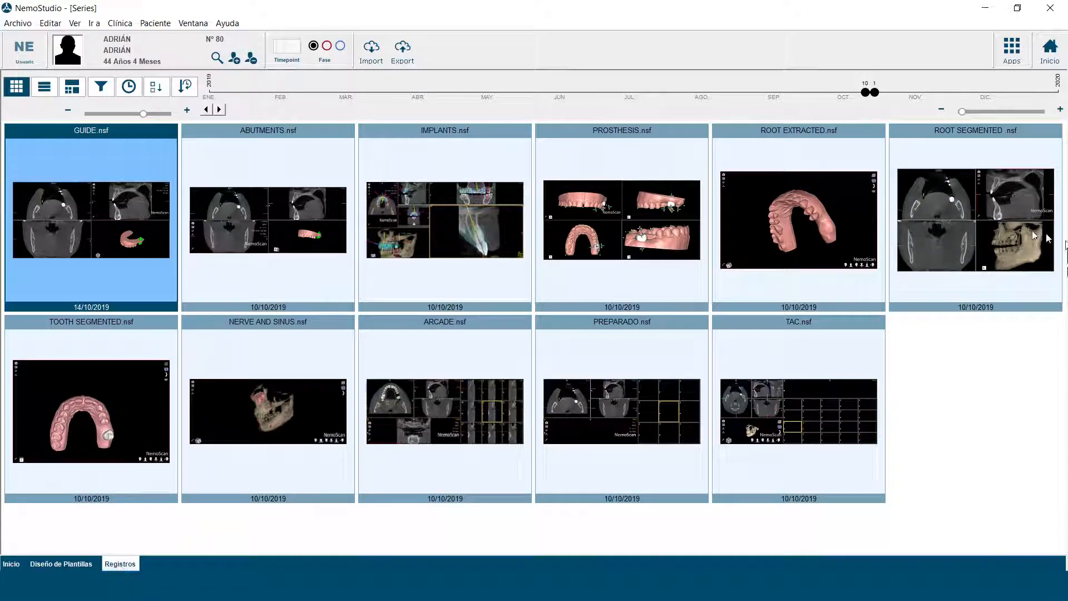
{"action": "double_click", "coordinate": [994, 228]}
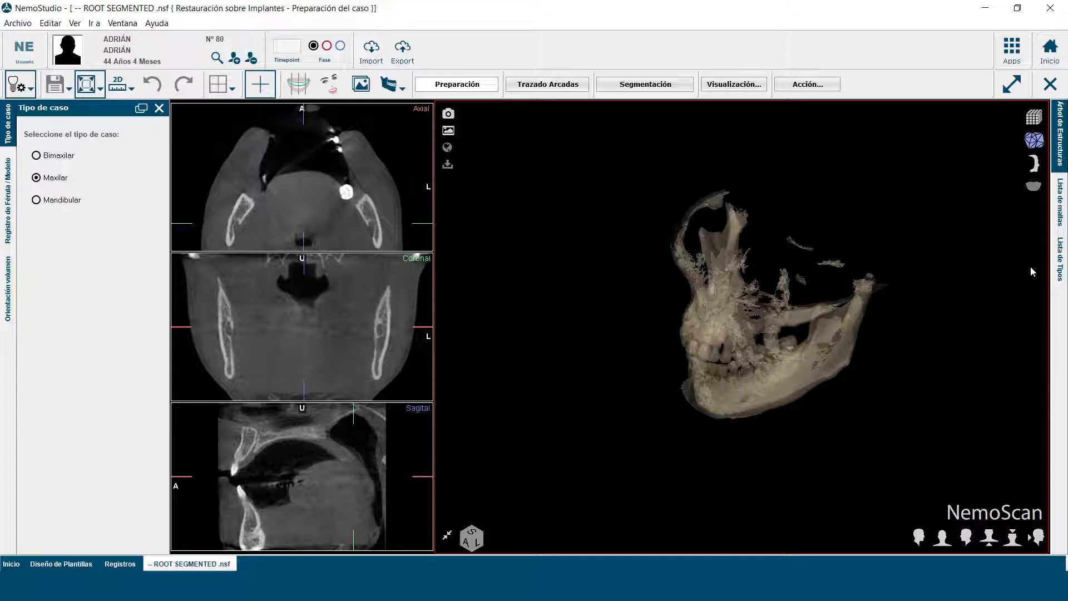
{"action": "left_click", "coordinate": [31, 90]}
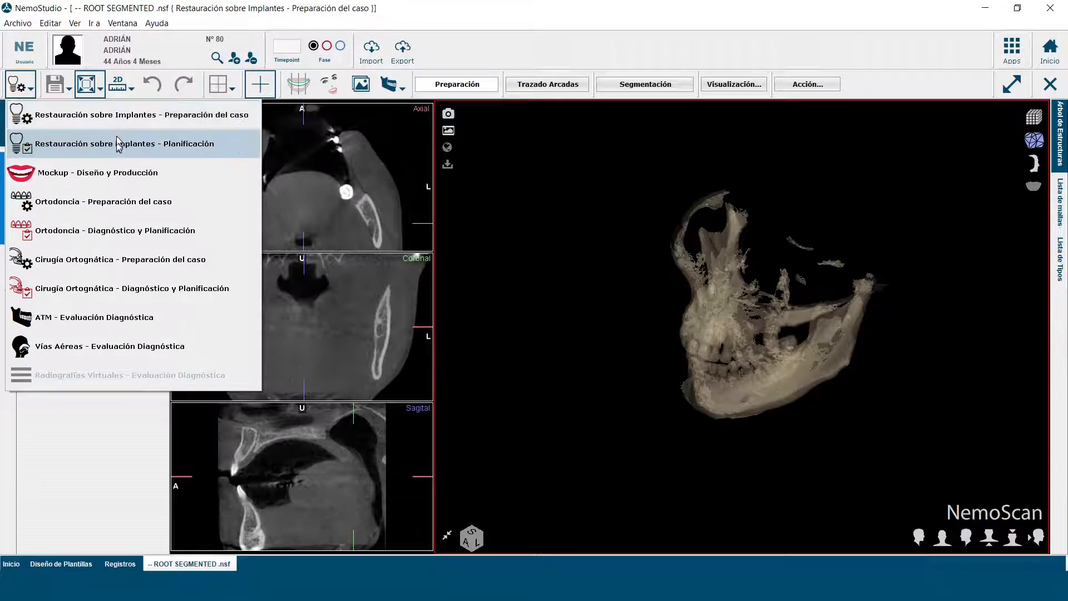
{"action": "left_click", "coordinate": [91, 449]}
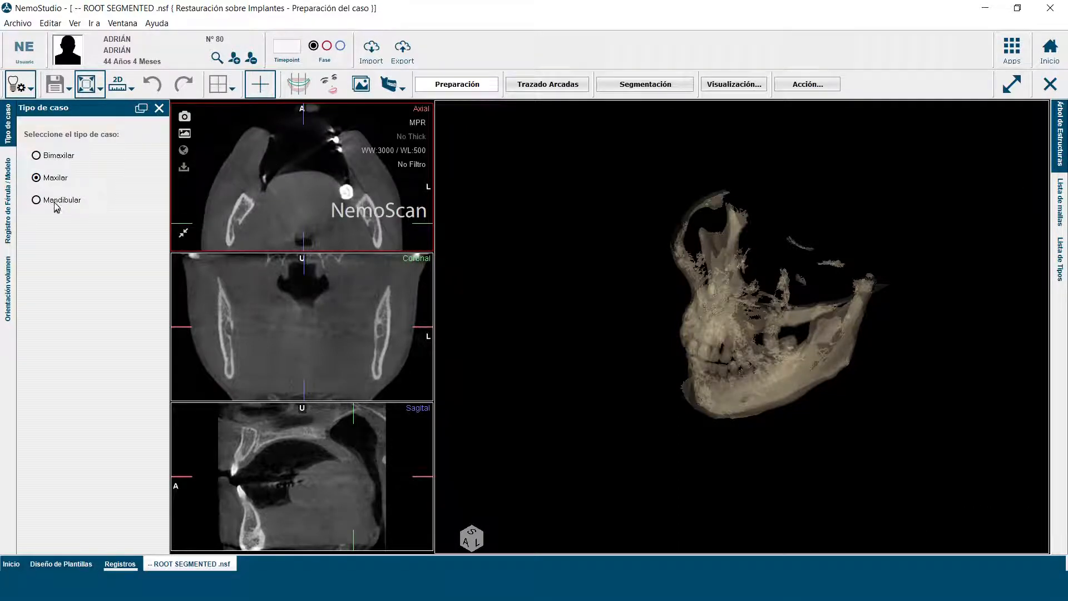
Step: Display the Upper Model mesh over the bone in the 3D view and open the volume orientation stage
{"action": "left_click", "coordinate": [1061, 210]}
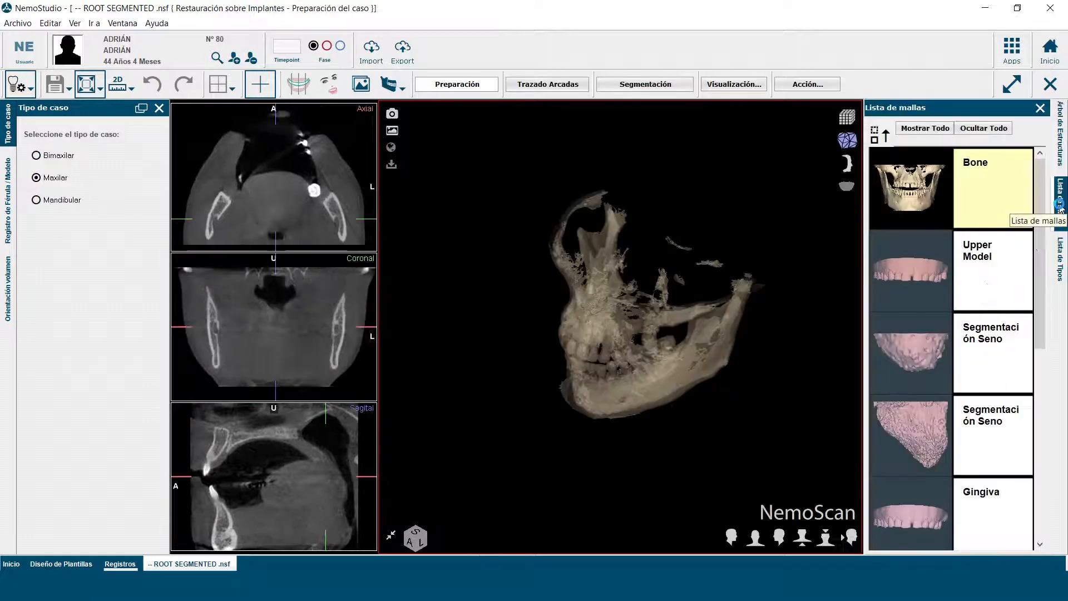
{"action": "left_click", "coordinate": [926, 281]}
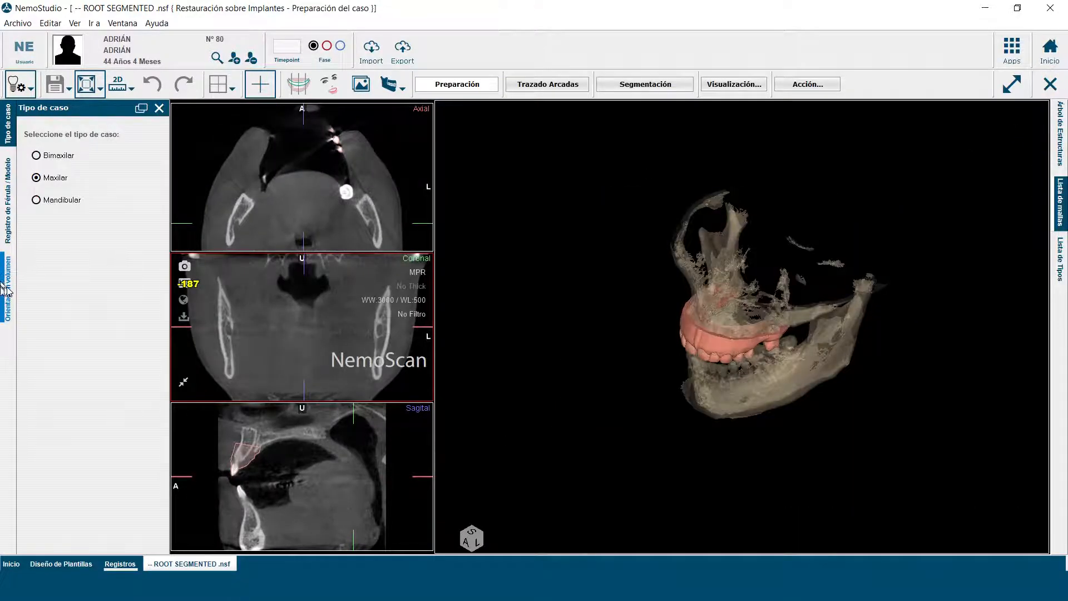
{"action": "left_click", "coordinate": [8, 287]}
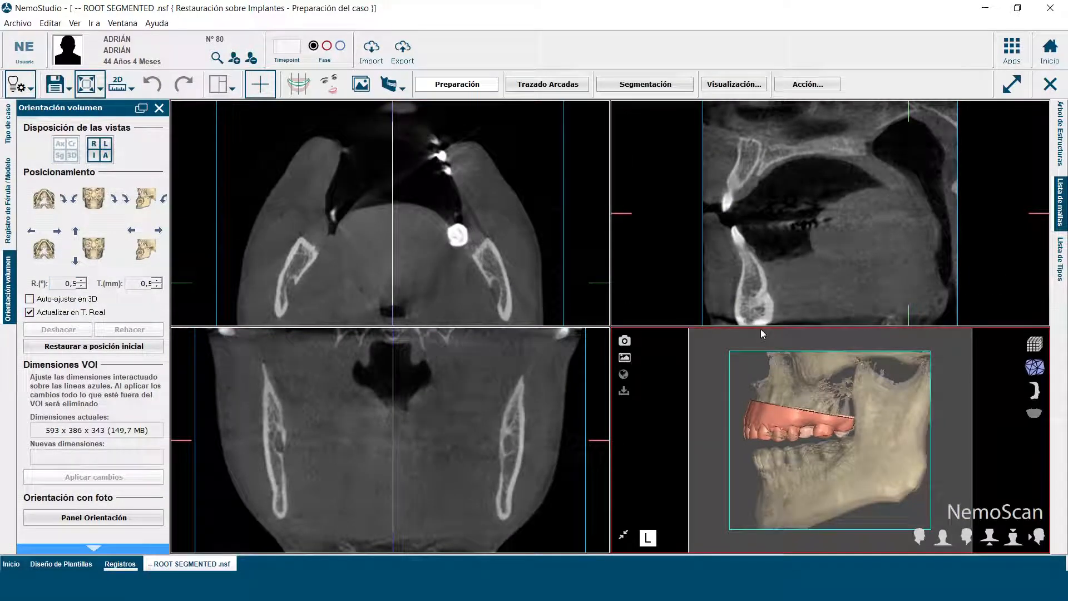
Step: In the arch tracing stage, display both Segmentación Seno meshes and inspect them in the enlarged 3D view
{"action": "left_click", "coordinate": [552, 85]}
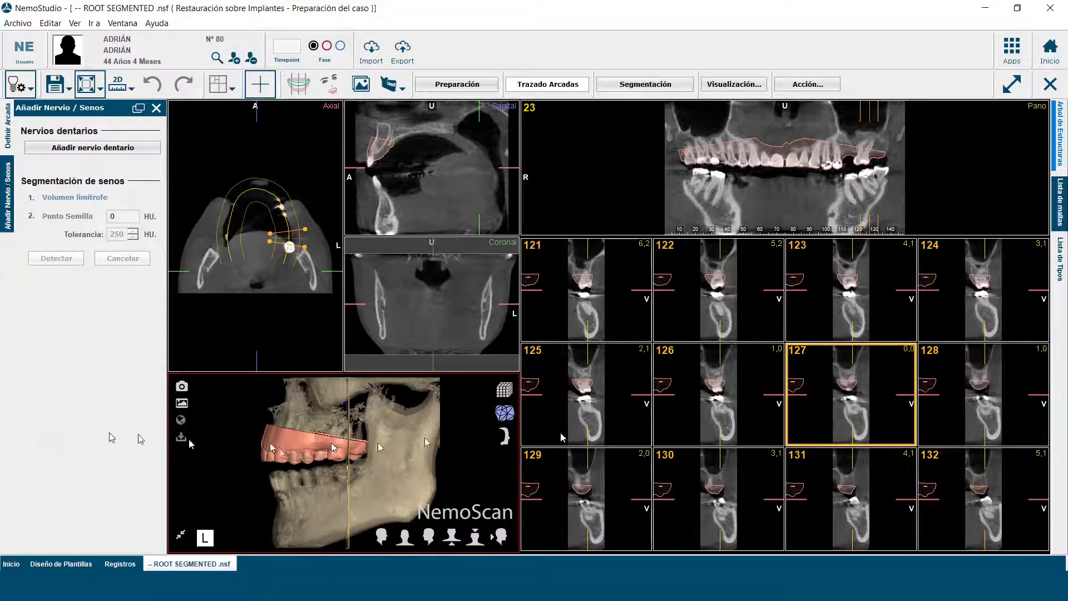
{"action": "left_click", "coordinate": [1060, 207]}
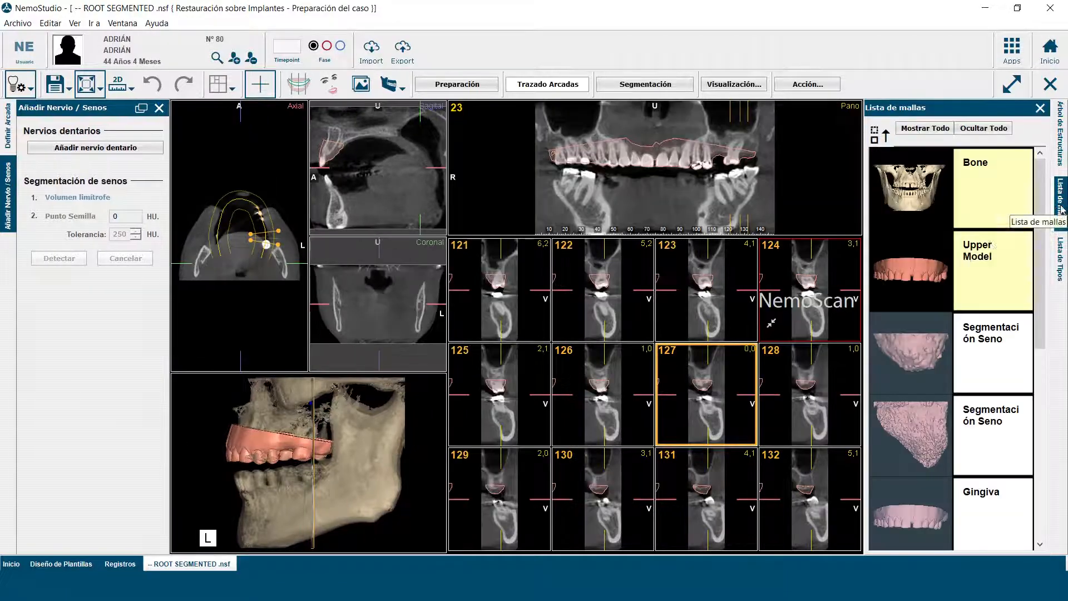
{"action": "left_click", "coordinate": [908, 346]}
{"action": "left_click", "coordinate": [914, 436]}
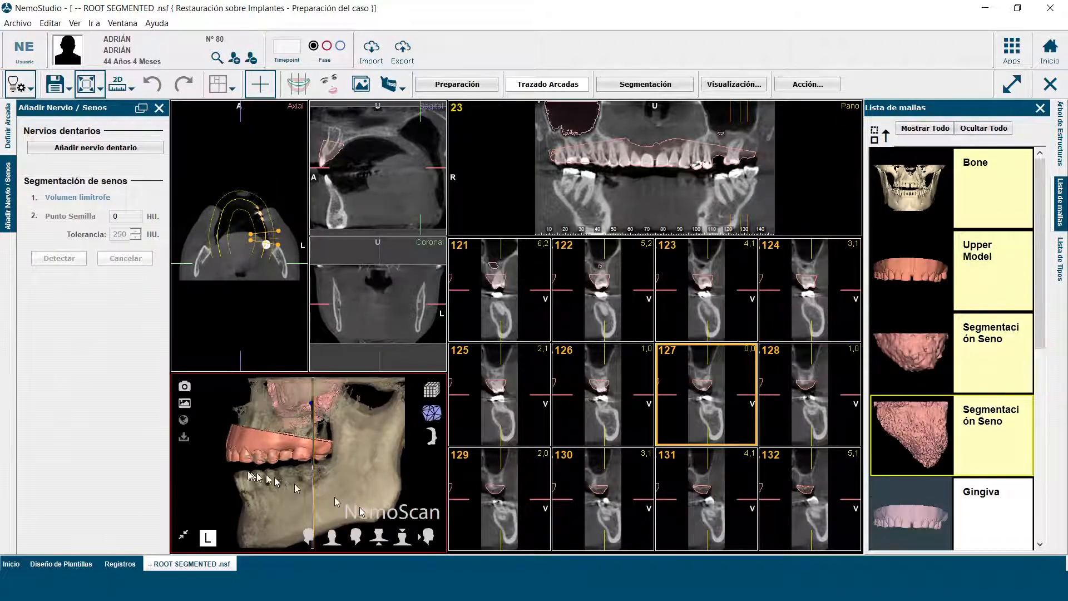
{"action": "left_click", "coordinate": [184, 534]}
{"action": "left_click_drag", "start_coordinate": [342, 365], "coordinate": [579, 373]}
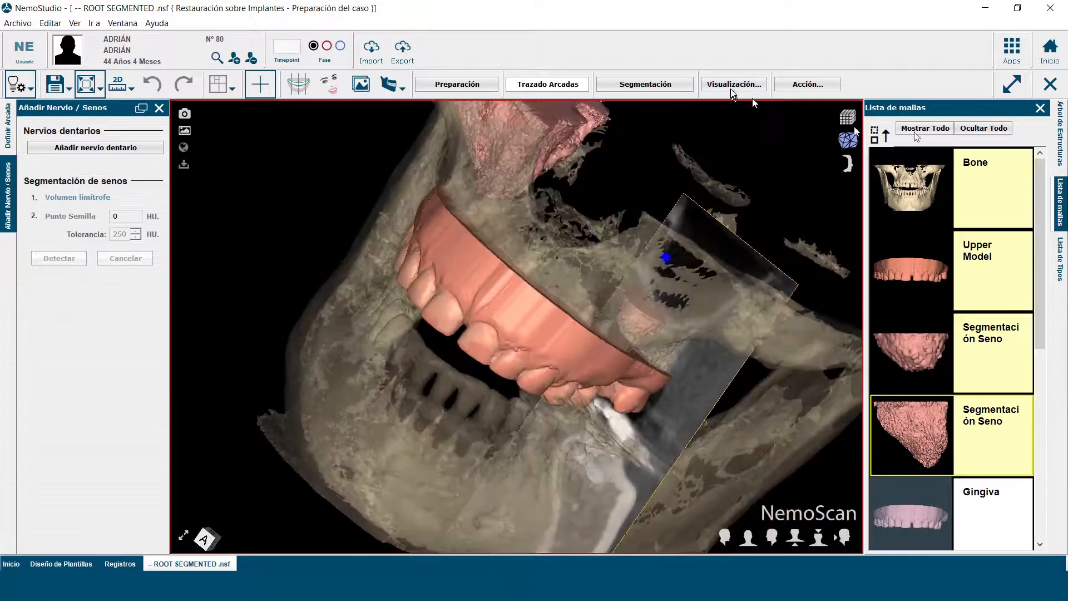
{"action": "left_click", "coordinate": [1039, 107]}
Step: Display the dental nerves, inspect them in the 3D model, and restore the multi-view layout
{"action": "left_click", "coordinate": [754, 85]}
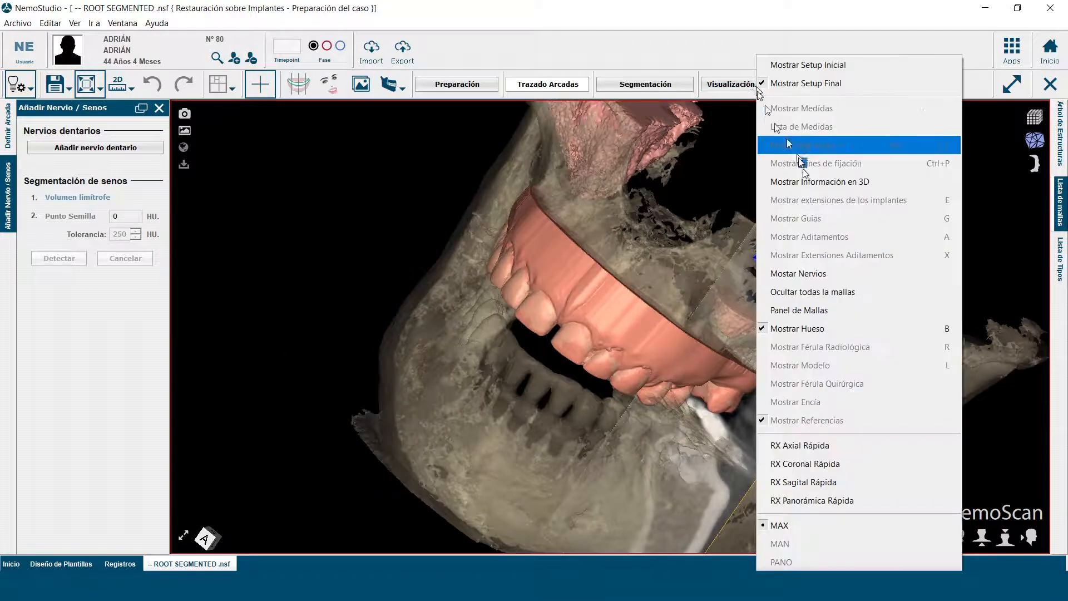
{"action": "left_click", "coordinate": [812, 273]}
{"action": "left_click_drag", "start_coordinate": [804, 457], "coordinate": [599, 381]}
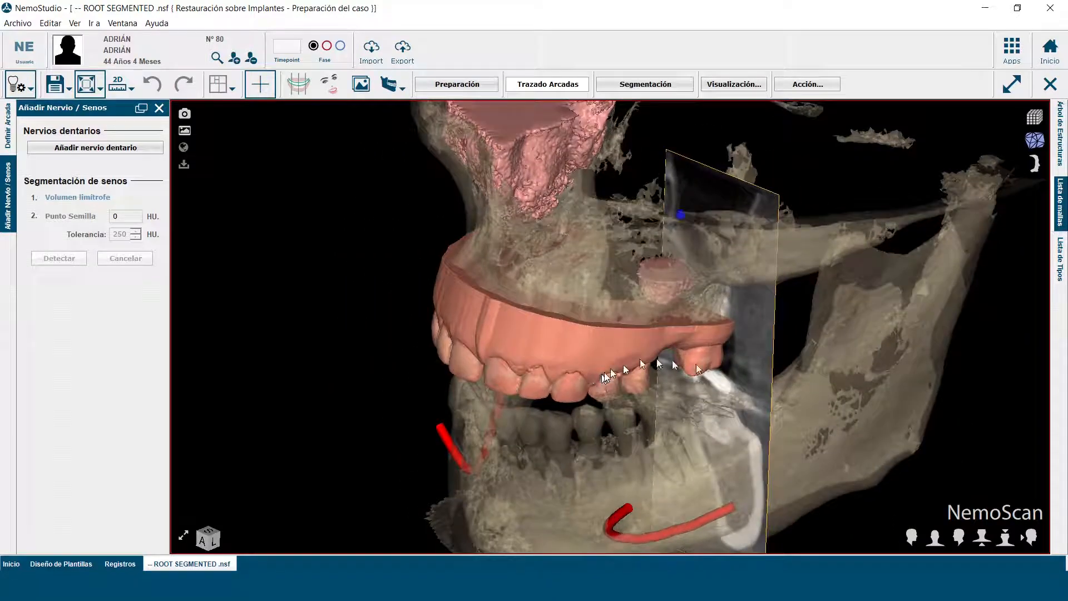
{"action": "left_click", "coordinate": [183, 536]}
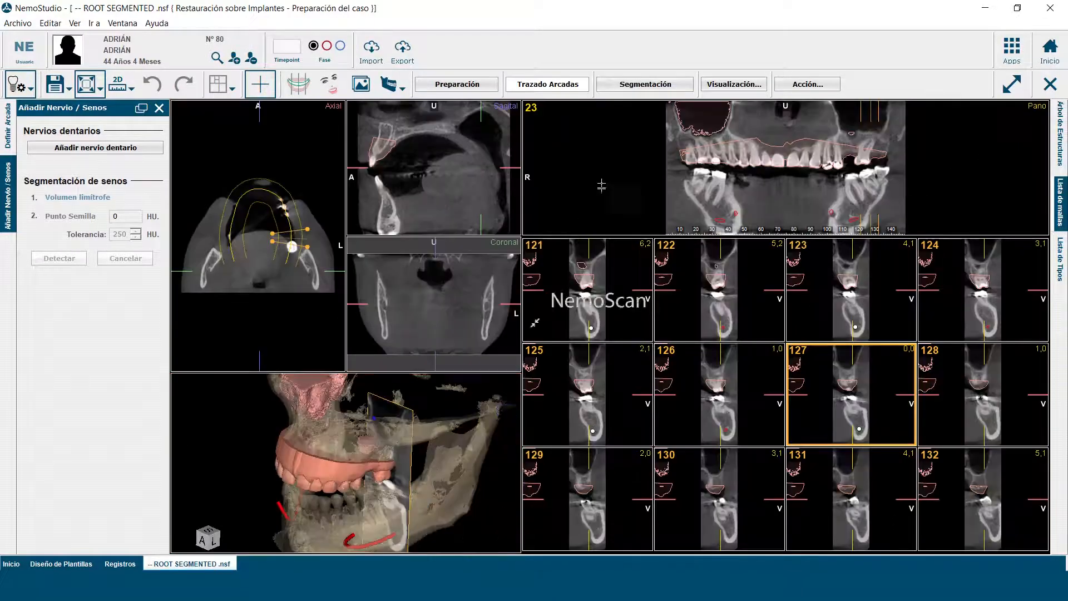
Step: In the segmentation stage, display the Upper Model mesh together with the segmented tooth root and inspect both in 3D
{"action": "left_click", "coordinate": [641, 87]}
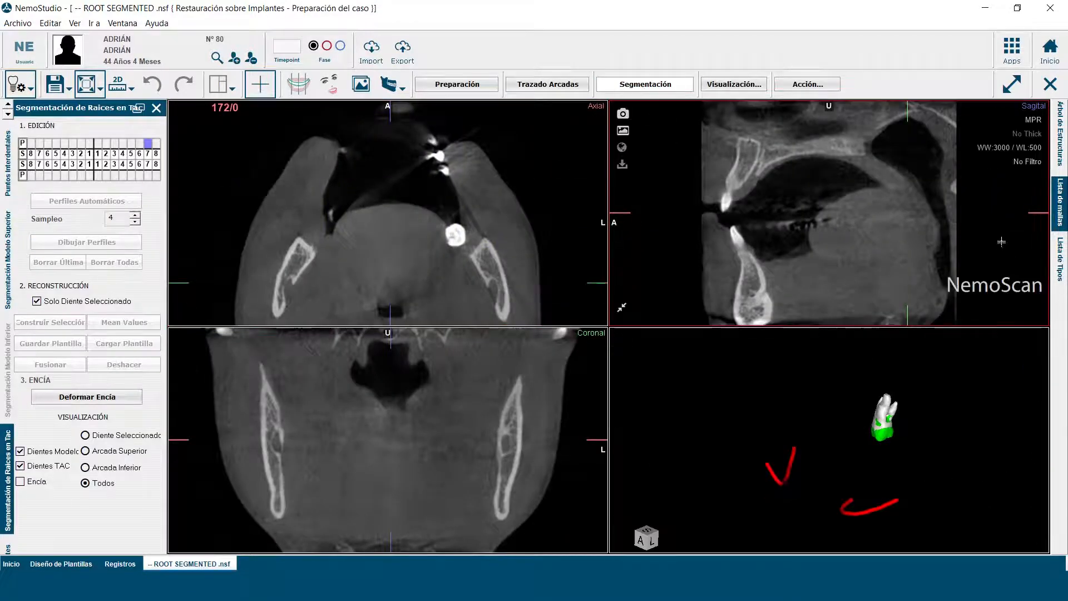
{"action": "left_click", "coordinate": [1060, 202]}
{"action": "left_click", "coordinate": [901, 277]}
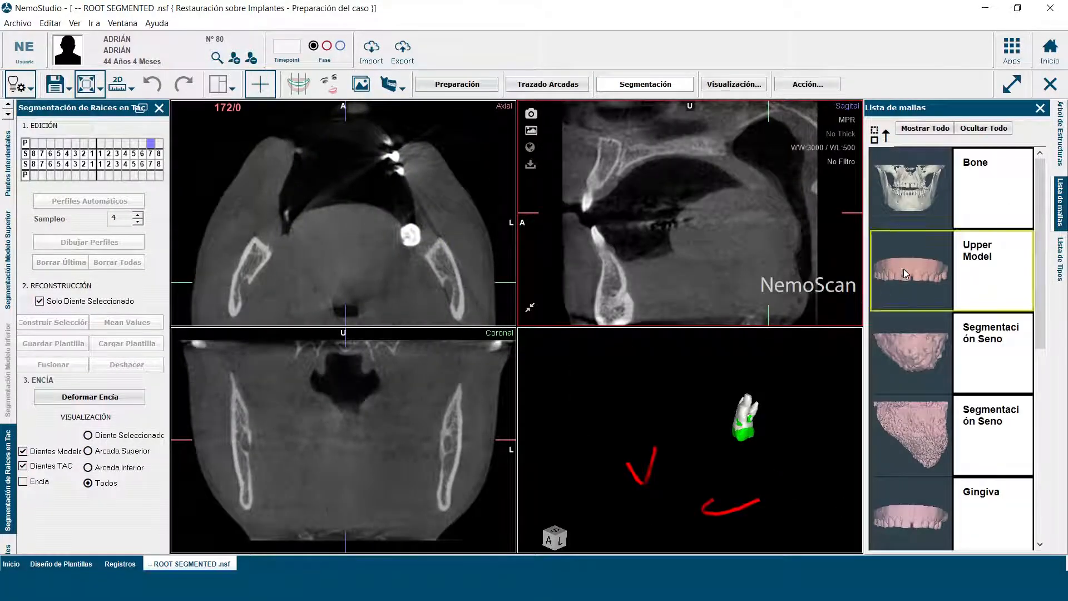
{"action": "left_click_drag", "start_coordinate": [806, 471], "coordinate": [703, 452]}
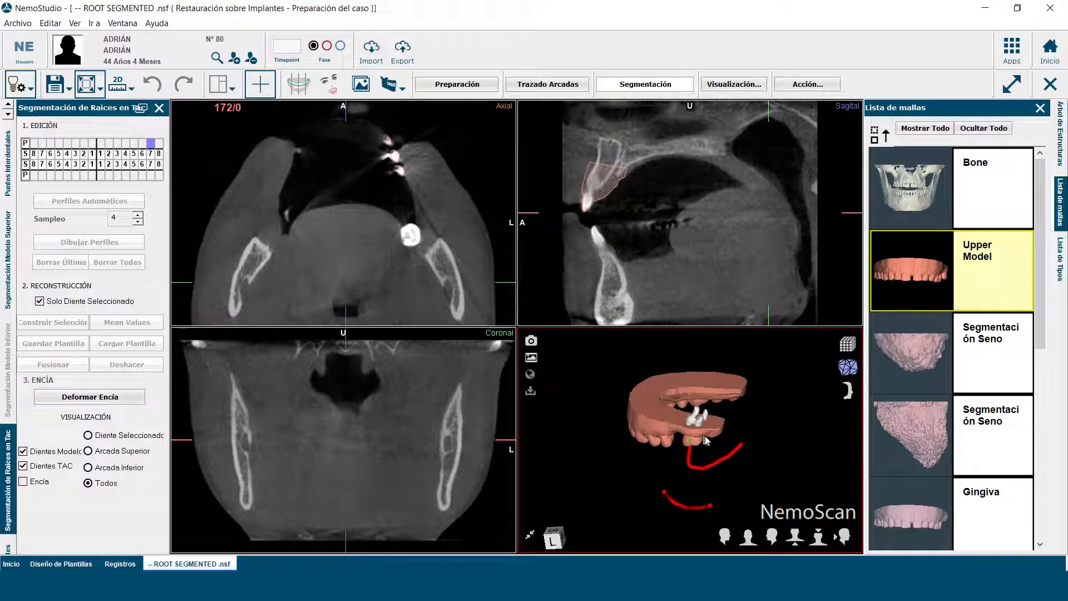
{"action": "left_click", "coordinate": [1040, 108]}
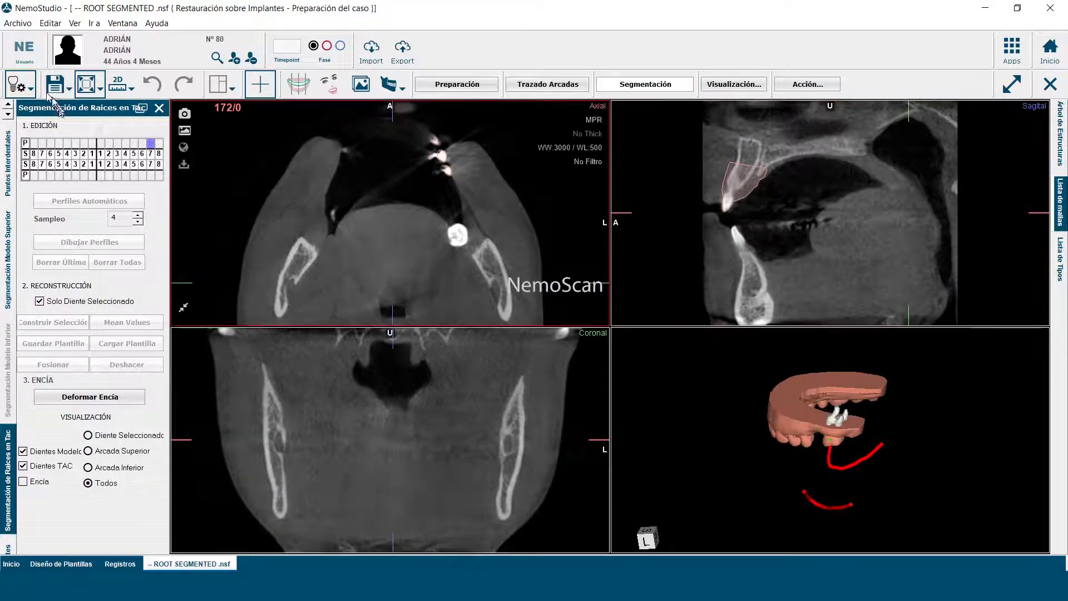
Step: Check the available treatment modules again and close the ROOT SEGMENTED .nsf case
{"action": "left_click", "coordinate": [30, 91]}
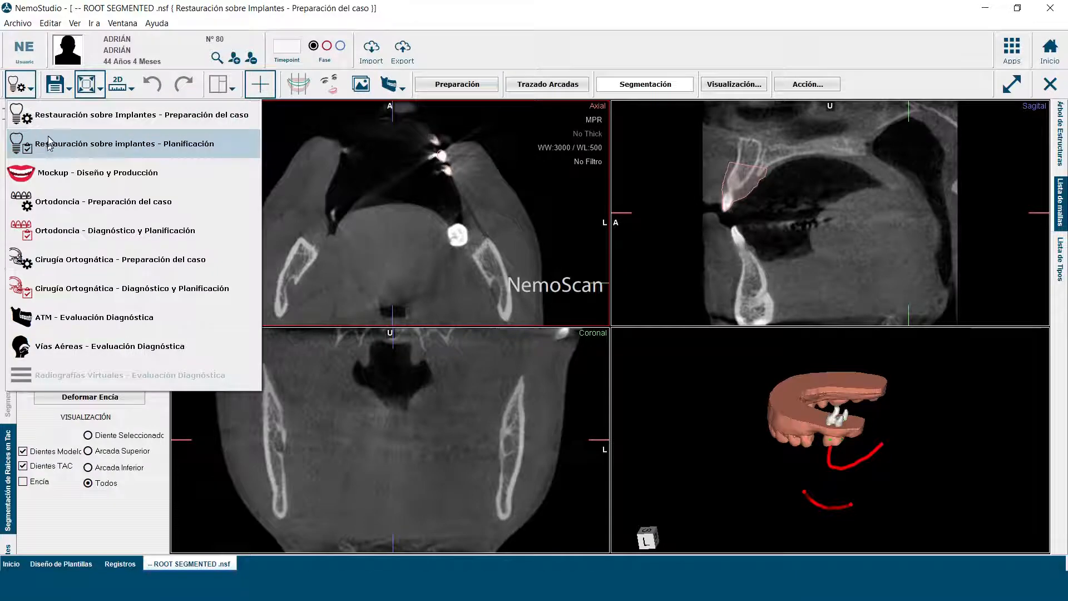
{"action": "left_click", "coordinate": [99, 508]}
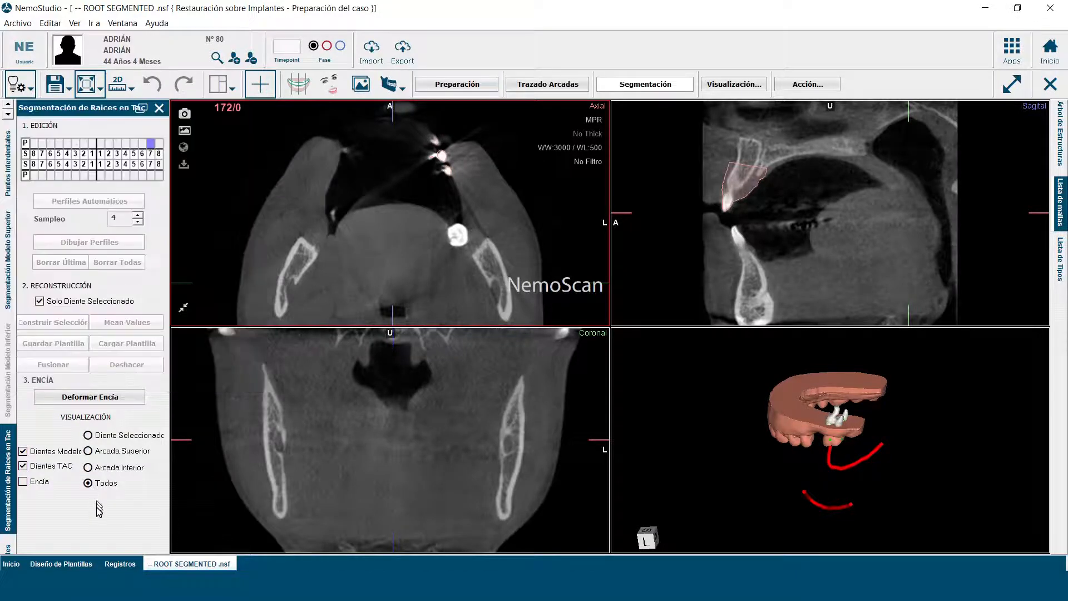
{"action": "left_click", "coordinate": [1049, 84]}
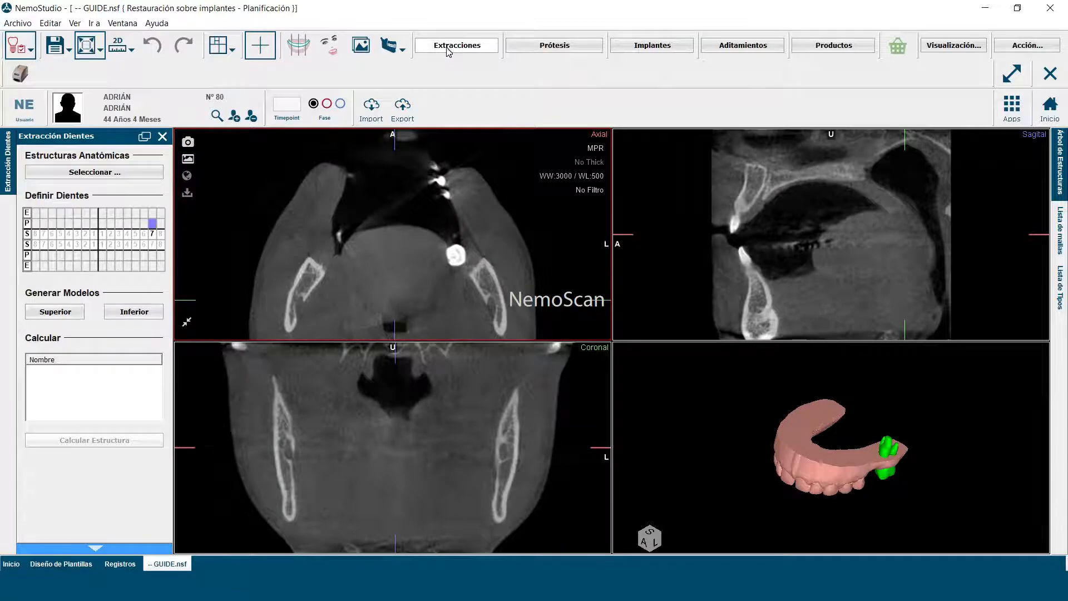
Step: Mark the upper left tooth 7 for extraction in the GUIDE.nsf case and inspect its site on the model
{"action": "left_click_drag", "start_coordinate": [700, 488], "coordinate": [634, 460]}
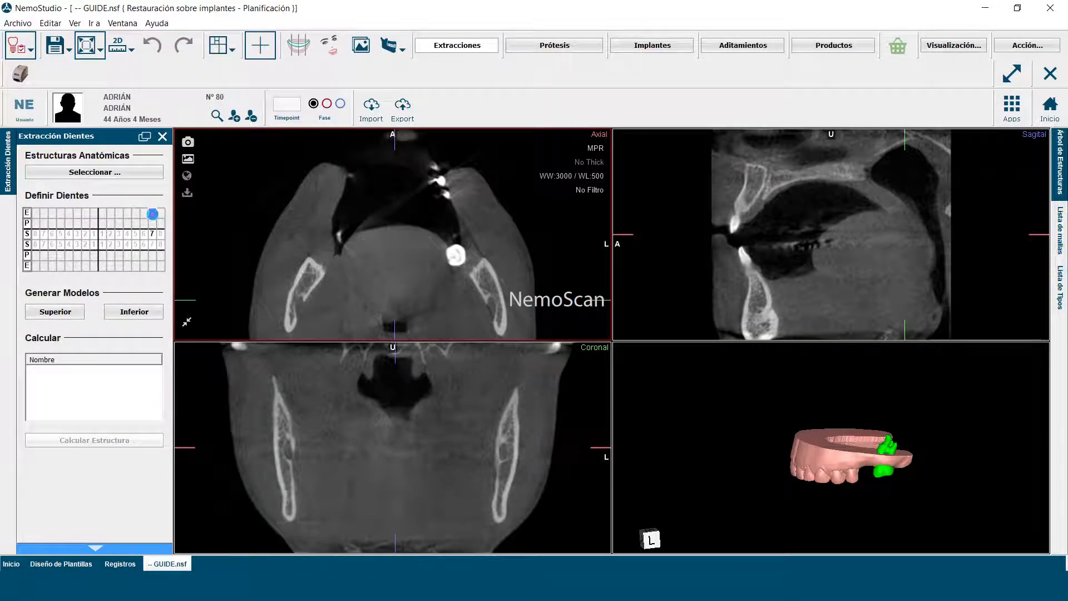
{"action": "left_click", "coordinate": [152, 214]}
{"action": "left_click_drag", "start_coordinate": [670, 457], "coordinate": [646, 423]}
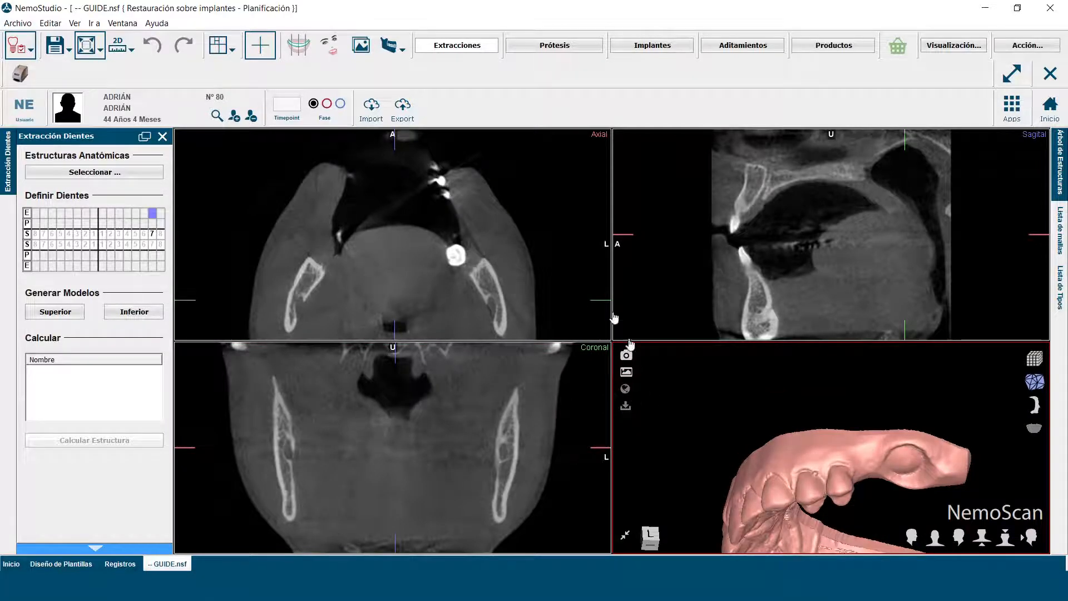
Step: Go to the prosthesis stage, enlarge the 3D view, and activate the mesh editing handles for the upper left 7 crown
{"action": "left_click", "coordinate": [547, 49]}
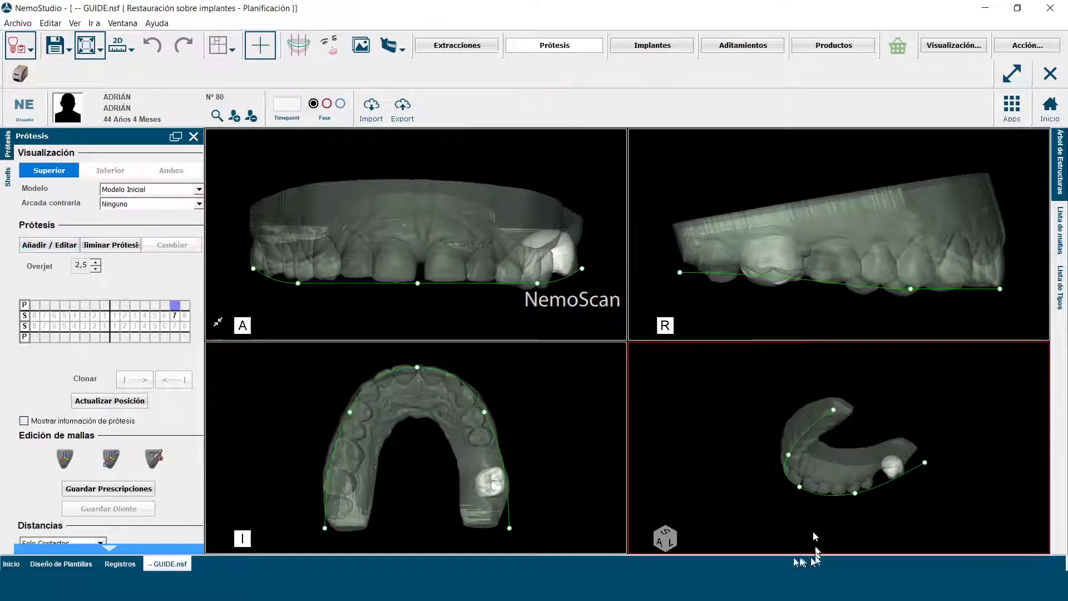
{"action": "left_click", "coordinate": [730, 479]}
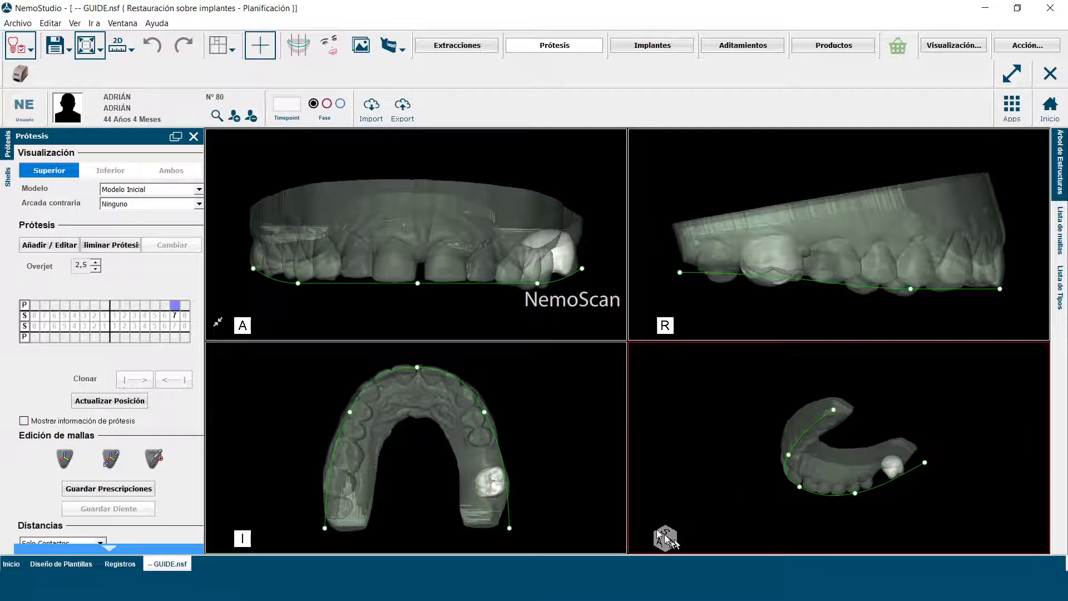
{"action": "left_click", "coordinate": [638, 537]}
{"action": "left_click_drag", "start_coordinate": [737, 440], "coordinate": [564, 348]}
{"action": "left_click", "coordinate": [111, 460]}
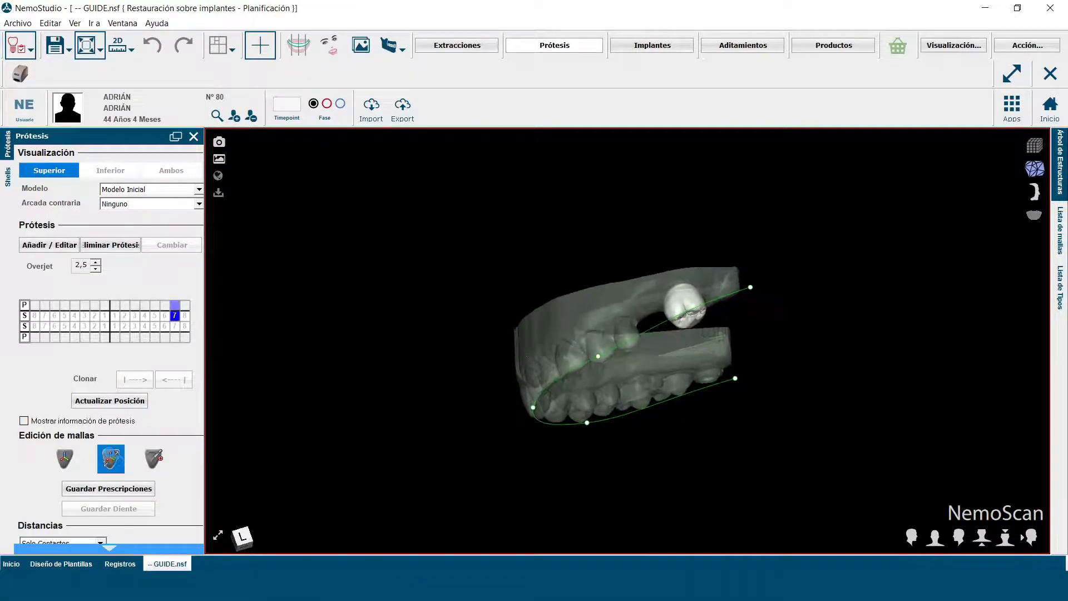
Step: Adjust the upper left 7 crown with its 3D editing handles and restore the four-view layout
{"action": "left_click_drag", "start_coordinate": [465, 381], "coordinate": [441, 434]}
{"action": "left_click_drag", "start_coordinate": [722, 322], "coordinate": [724, 331]}
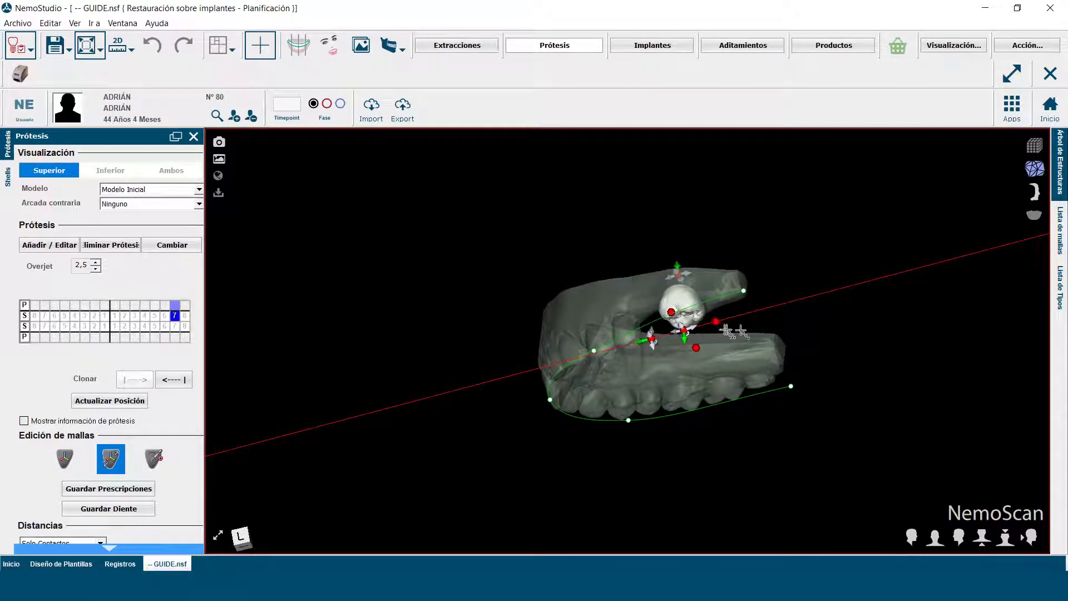
{"action": "scroll", "coordinate": [725, 332], "scroll_direction": "up", "scroll_amount": 2}
{"action": "left_click_drag", "start_coordinate": [875, 376], "coordinate": [823, 428]}
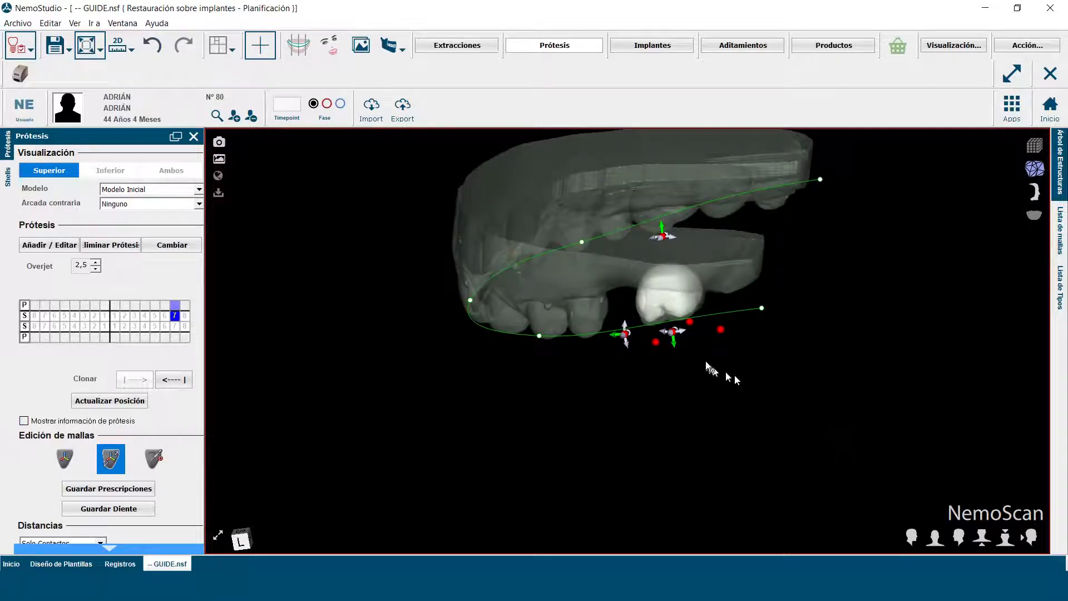
{"action": "left_click_drag", "start_coordinate": [627, 345], "coordinate": [627, 351]}
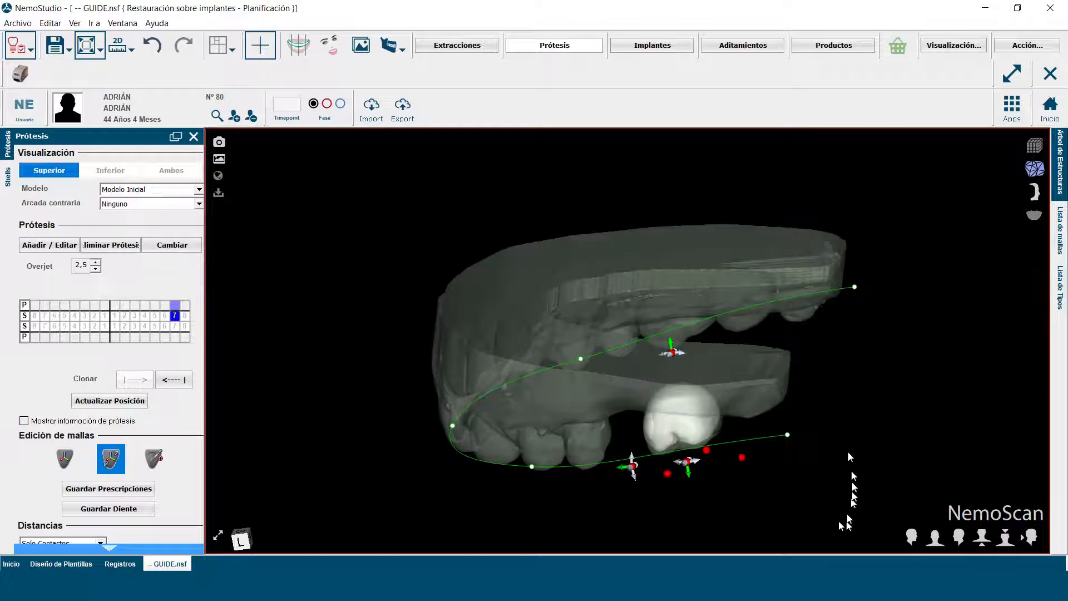
{"action": "left_click_drag", "start_coordinate": [687, 475], "coordinate": [689, 480]}
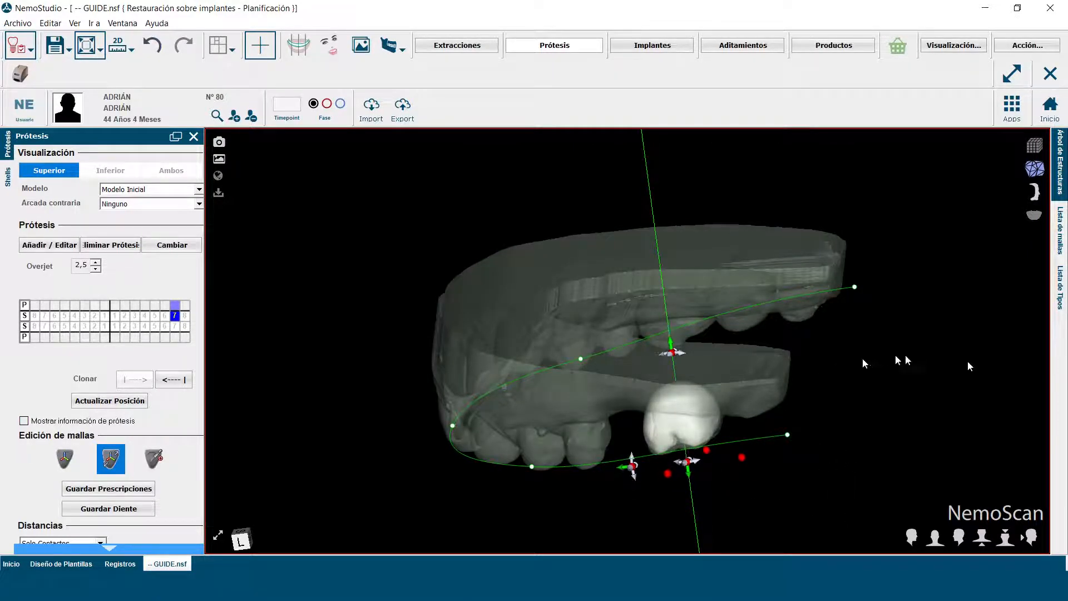
{"action": "left_click", "coordinate": [218, 535]}
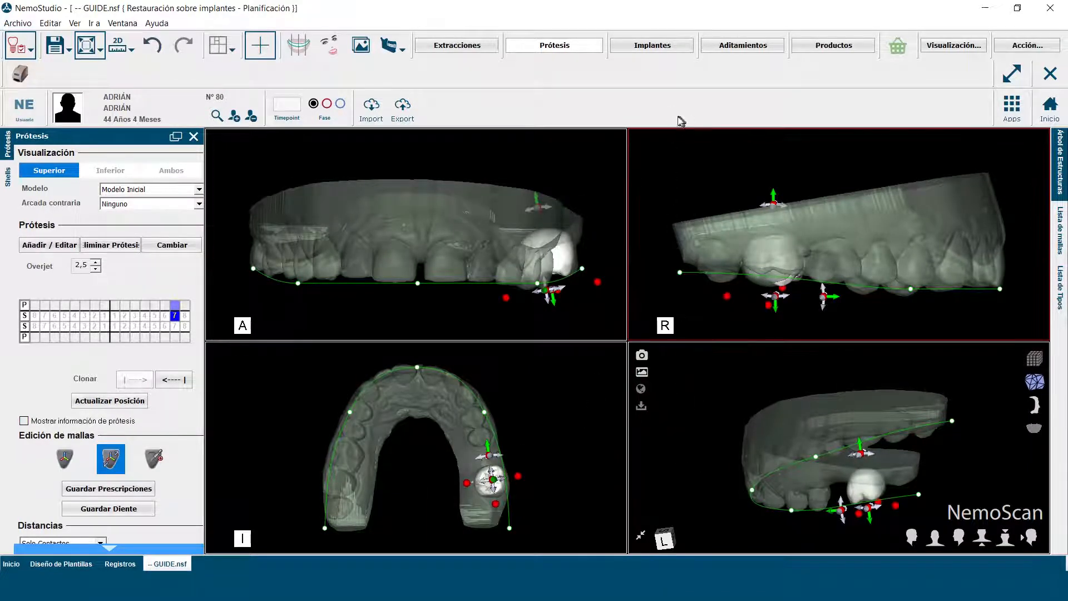
Step: In the implant stage, select the upper left 6 implant and adjust its position and tilt in the enlarged cross-section 114
{"action": "left_click", "coordinate": [658, 45]}
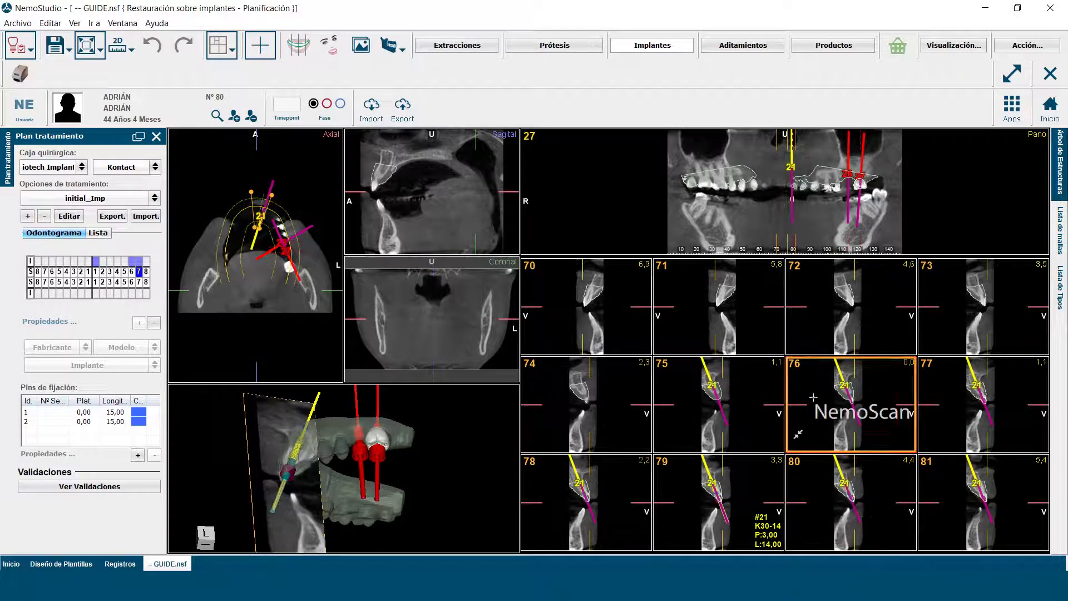
{"action": "left_click", "coordinate": [848, 178]}
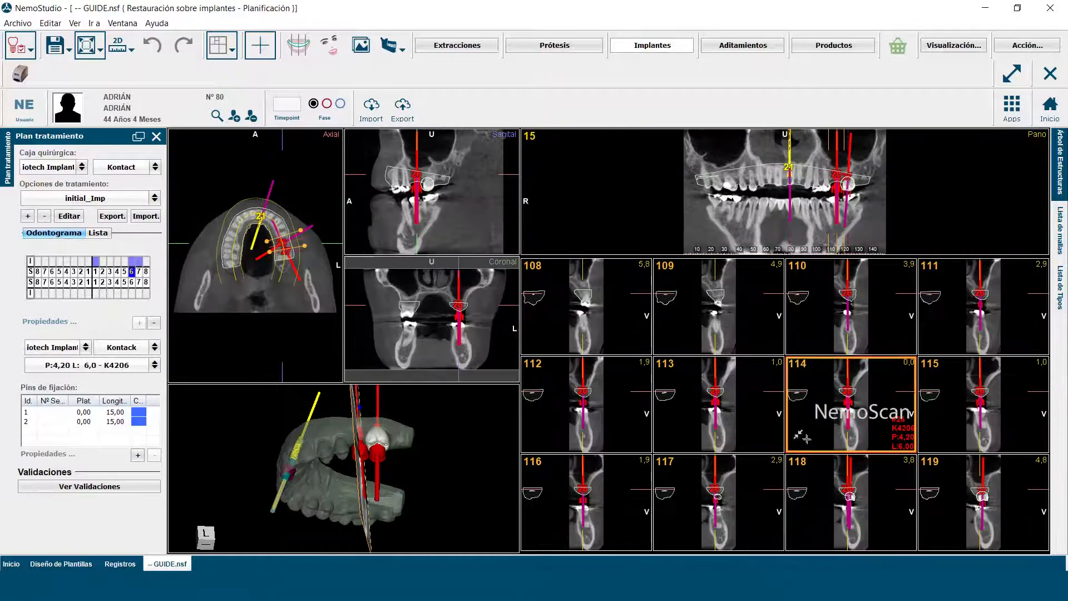
{"action": "left_click", "coordinate": [799, 436]}
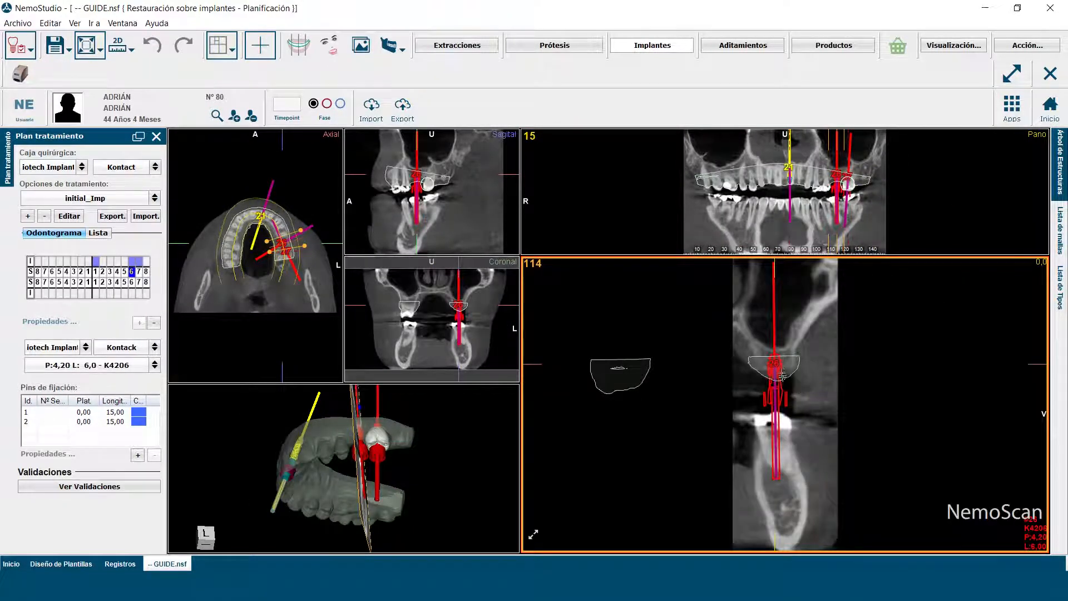
{"action": "left_click_drag", "start_coordinate": [775, 366], "coordinate": [773, 365]}
{"action": "left_click_drag", "start_coordinate": [774, 334], "coordinate": [772, 334]}
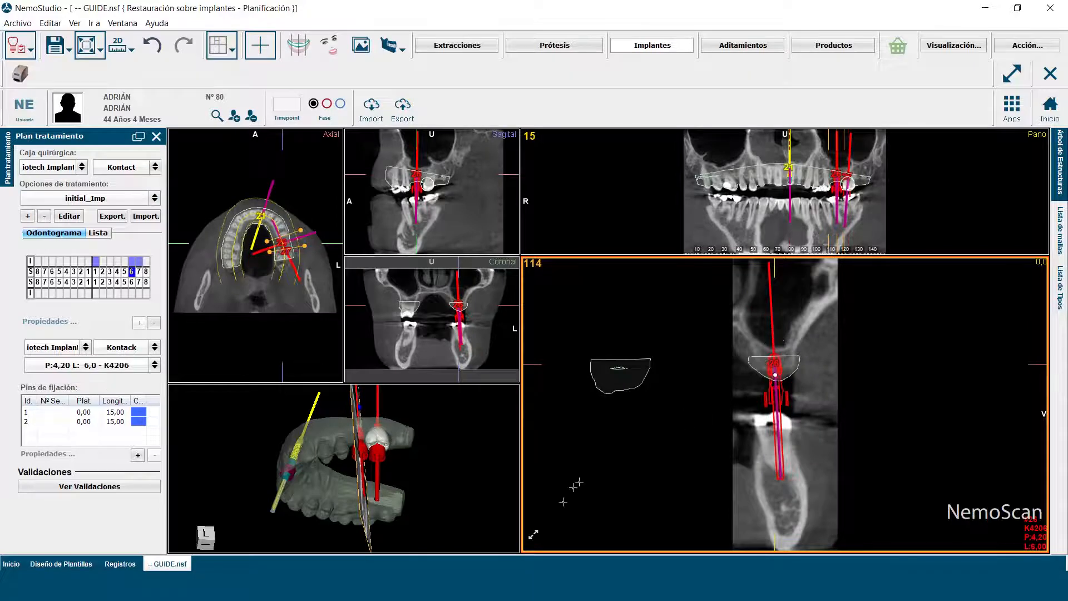
Step: Adjust the tilt of the upper left 6 implant in the enlarged sagittal view and restore the multi-view layout
{"action": "left_click", "coordinate": [534, 537]}
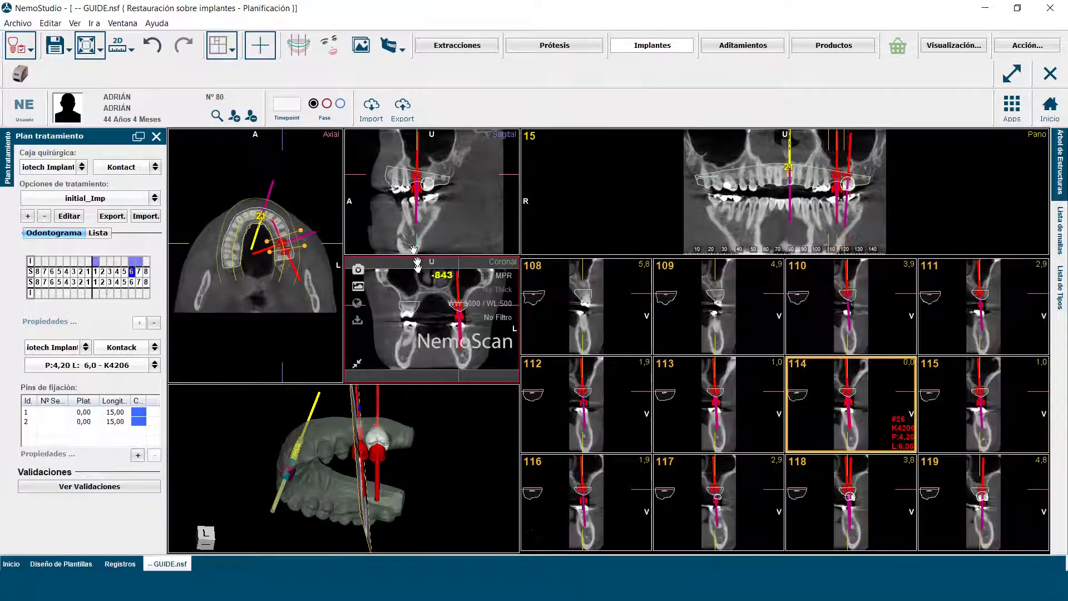
{"action": "left_click", "coordinate": [358, 238]}
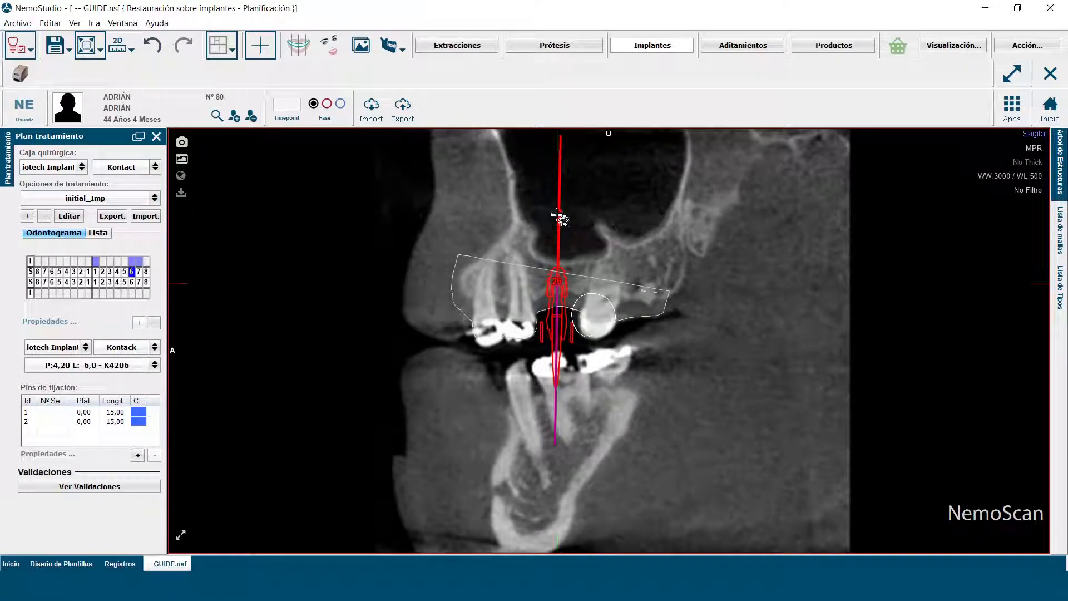
{"action": "left_click_drag", "start_coordinate": [559, 212], "coordinate": [557, 213]}
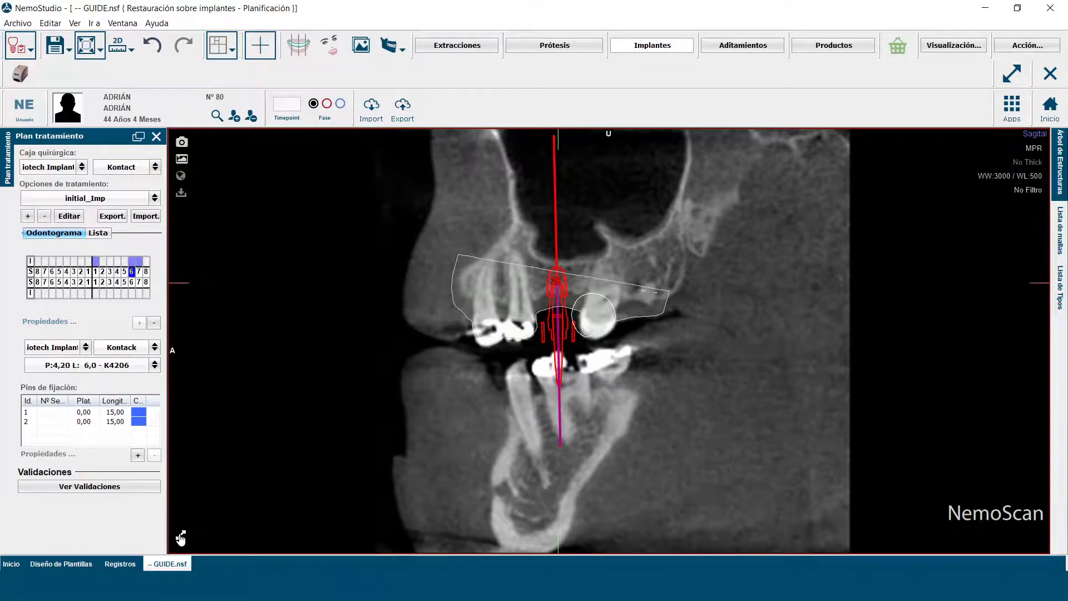
{"action": "left_click", "coordinate": [181, 537]}
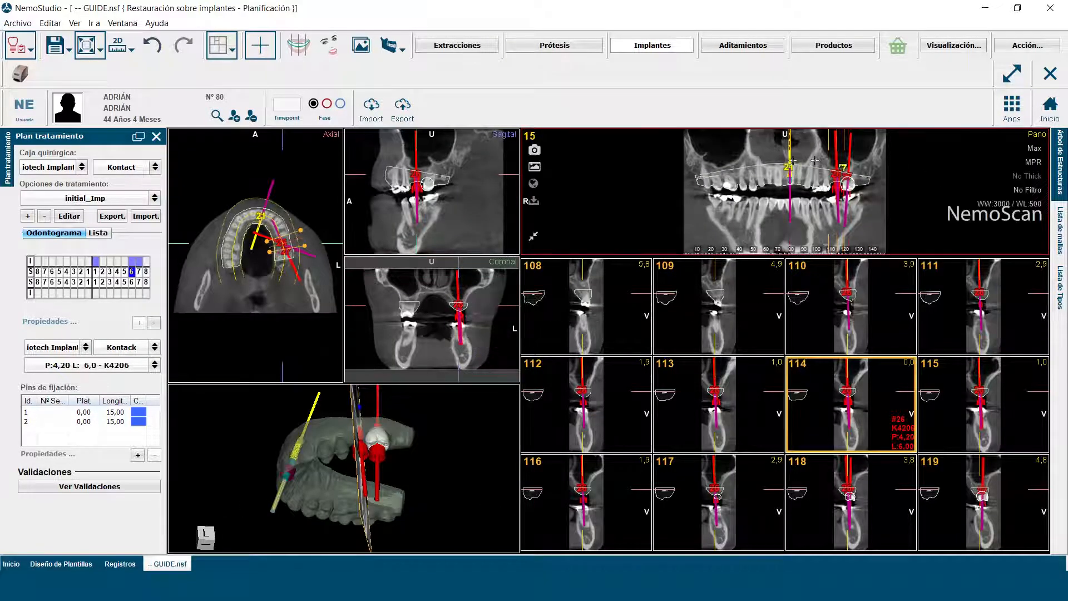
Step: Inspect the upper left 6 implant in the implant-aligned layout by shifting the slice and rotating its section planes, and return to the cross-section layout
{"action": "left_click", "coordinate": [233, 52]}
{"action": "left_click", "coordinate": [279, 218]}
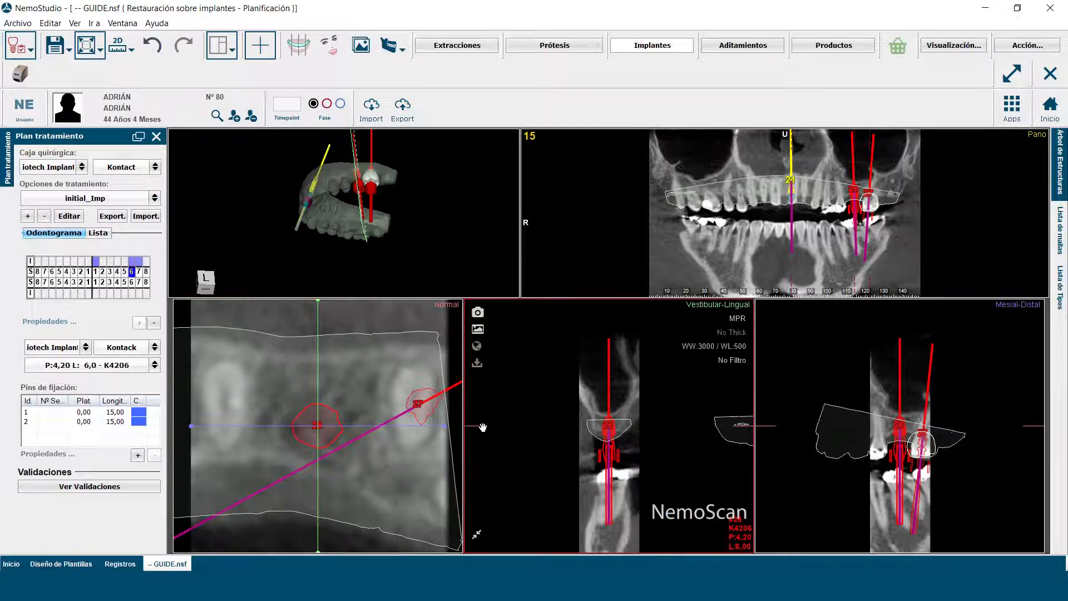
{"action": "mouse_move", "coordinate": [482, 428]}
{"action": "left_mouse_down"}
{"action": "mouse_move", "coordinate": [483, 410]}
{"action": "mouse_move", "coordinate": [483, 432]}
{"action": "left_mouse_up"}
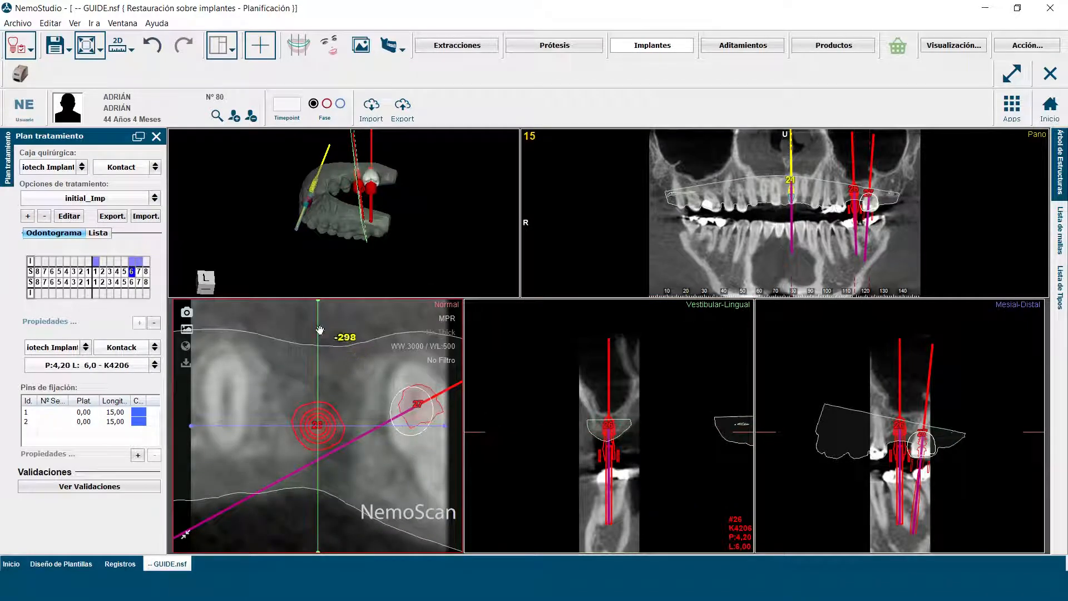
{"action": "left_click_drag", "start_coordinate": [319, 329], "coordinate": [248, 398]}
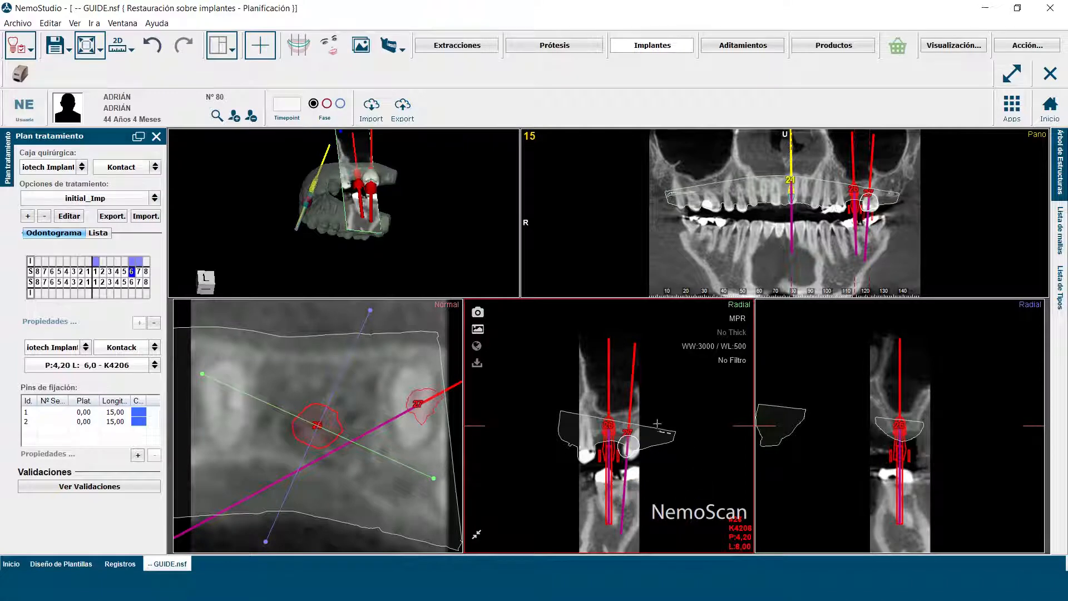
{"action": "left_click", "coordinate": [232, 50]}
{"action": "left_click", "coordinate": [261, 133]}
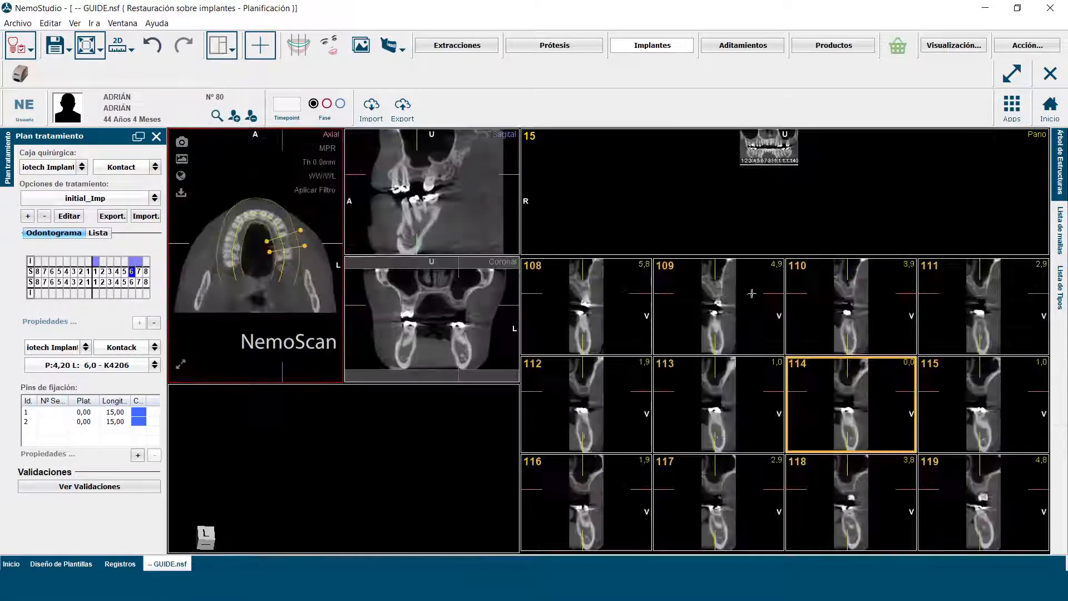
Step: Enlarge cross-section 114 and review the upper left 6 implant's properties, bone density, distances and guide cylinder parameters
{"action": "left_click", "coordinate": [796, 435]}
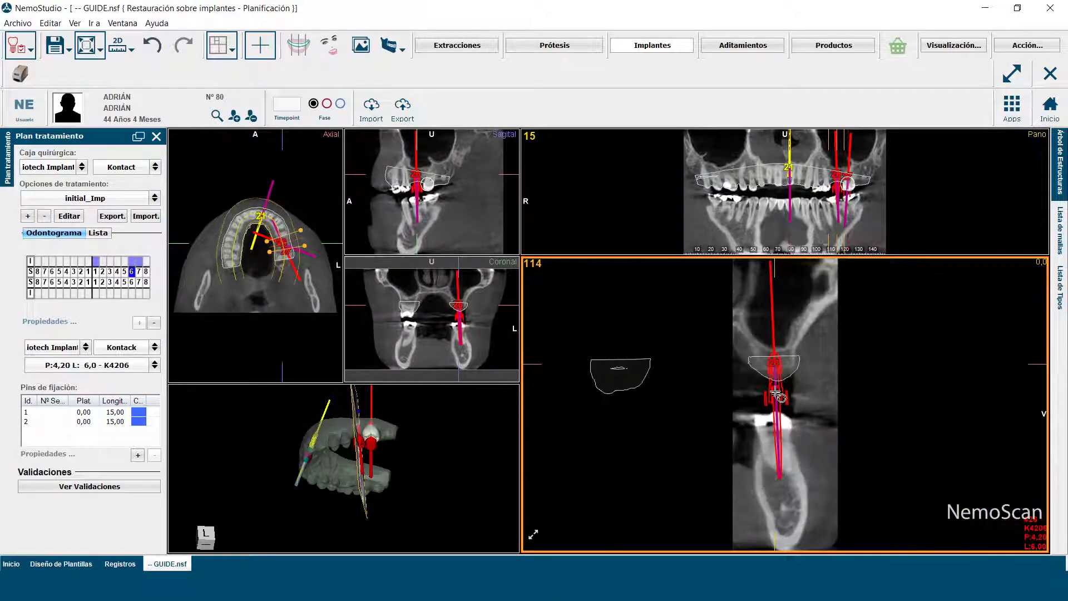
{"action": "right_click", "coordinate": [772, 375]}
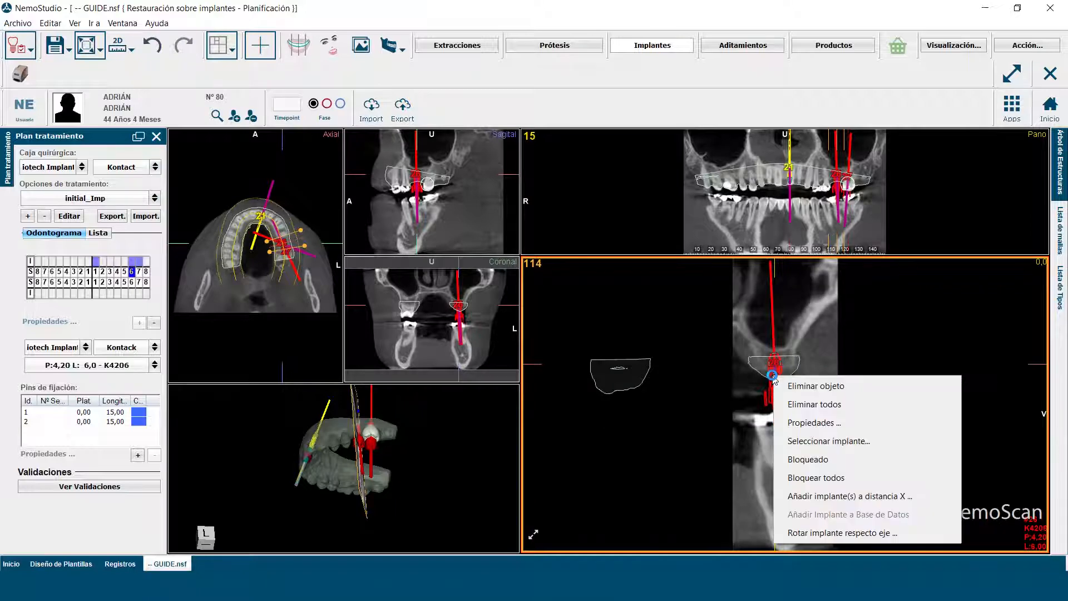
{"action": "left_click", "coordinate": [801, 424]}
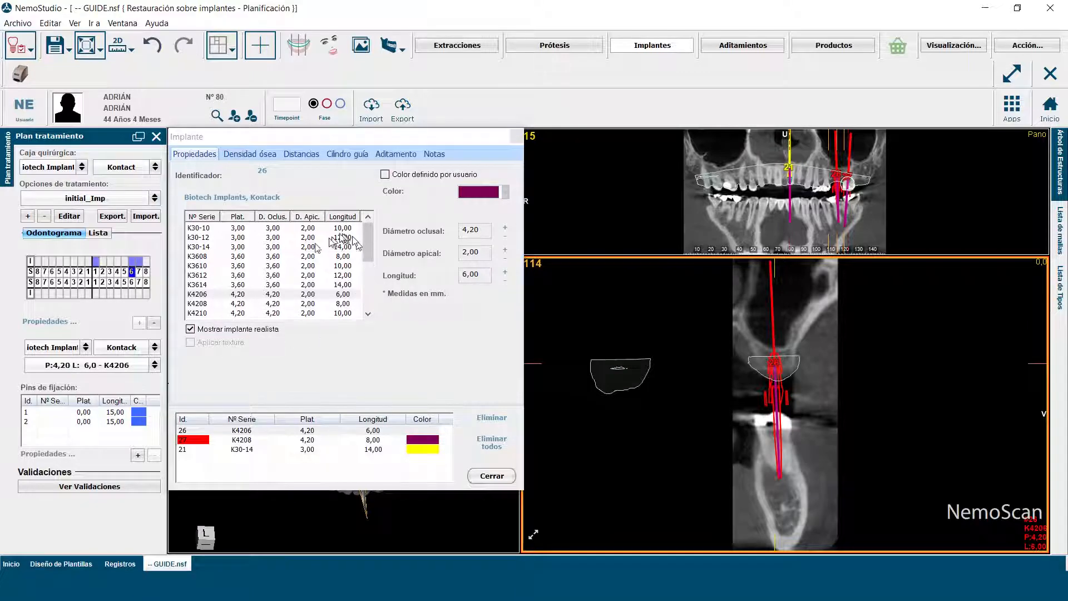
{"action": "left_click", "coordinate": [244, 155]}
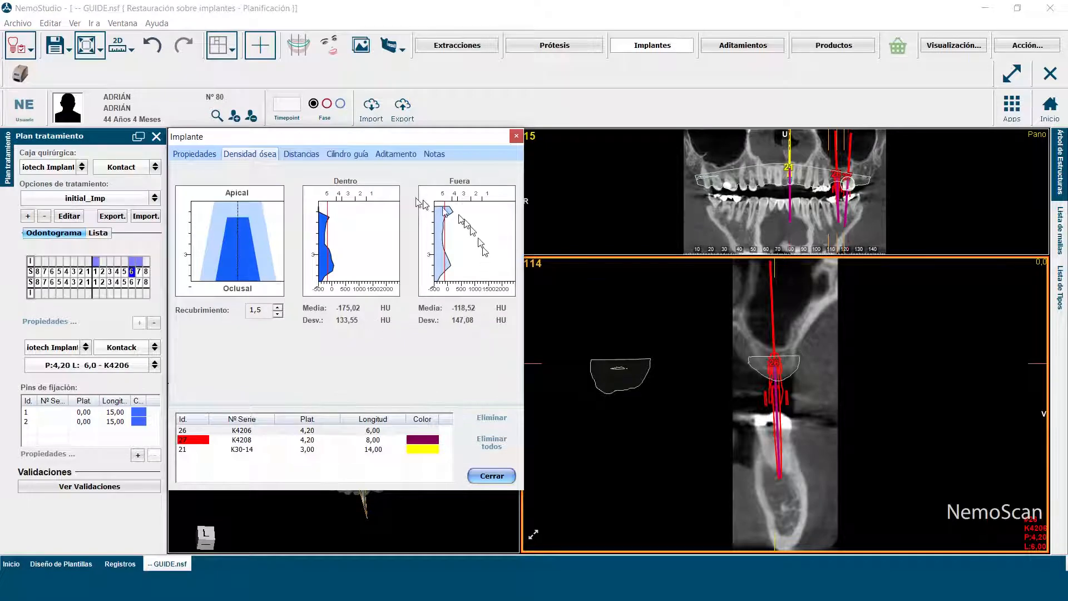
{"action": "left_click", "coordinate": [300, 156]}
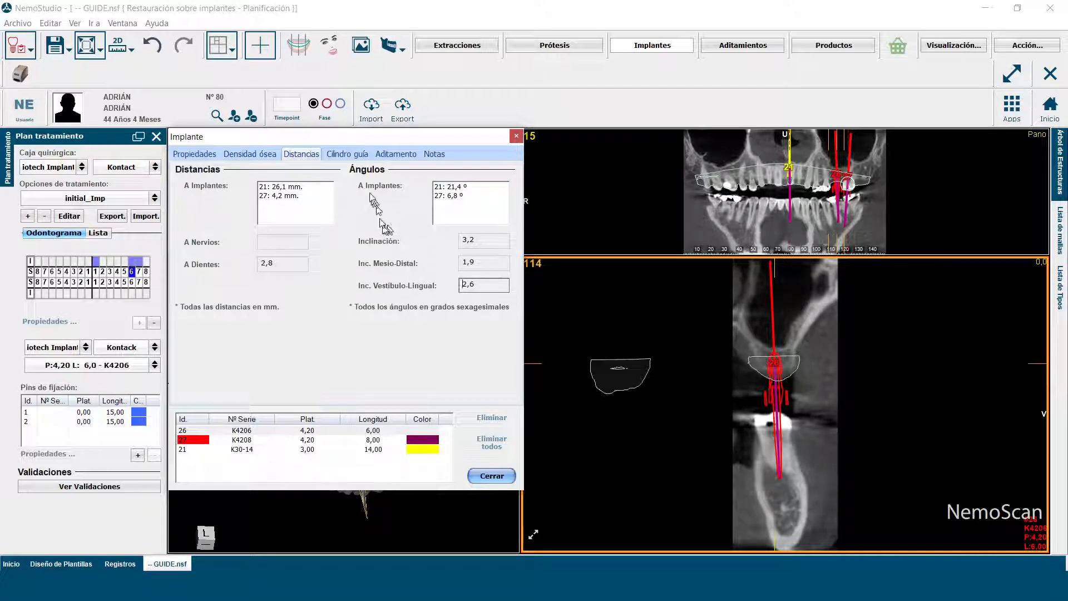
{"action": "left_click", "coordinate": [343, 156]}
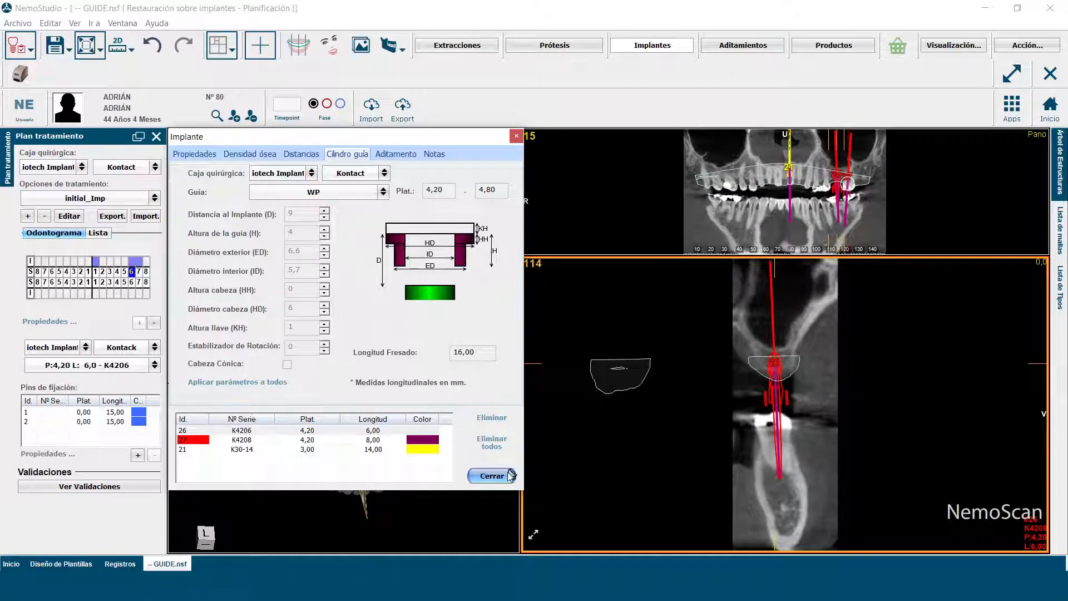
{"action": "left_click", "coordinate": [489, 477]}
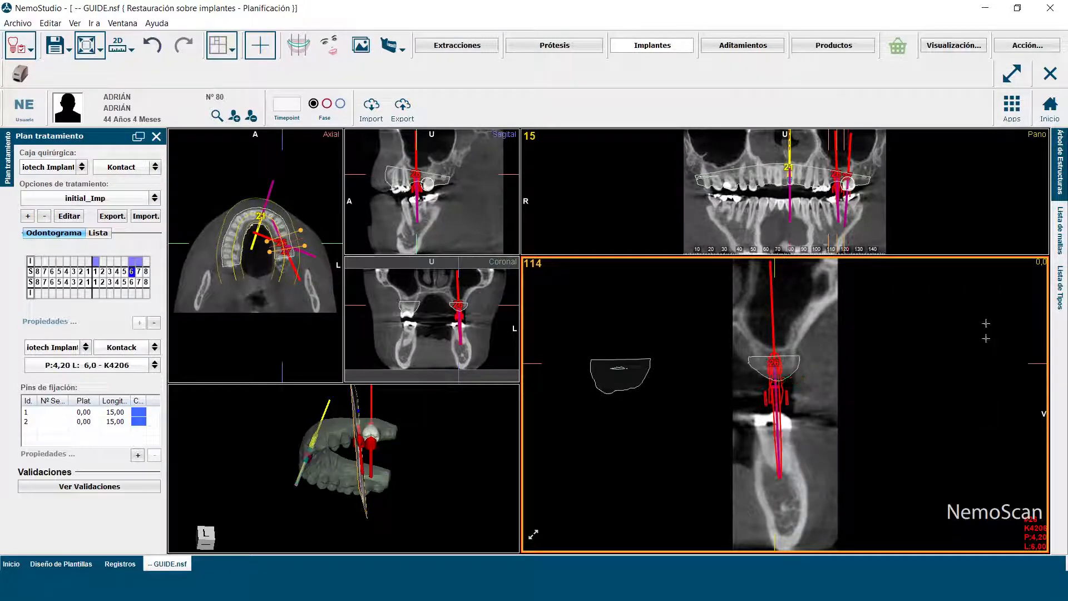
Step: Go to the products stage, show the SurgicalGuide_Label mesh, and inspect the surgical guide from occlusal and frontal angles
{"action": "left_click", "coordinate": [826, 47]}
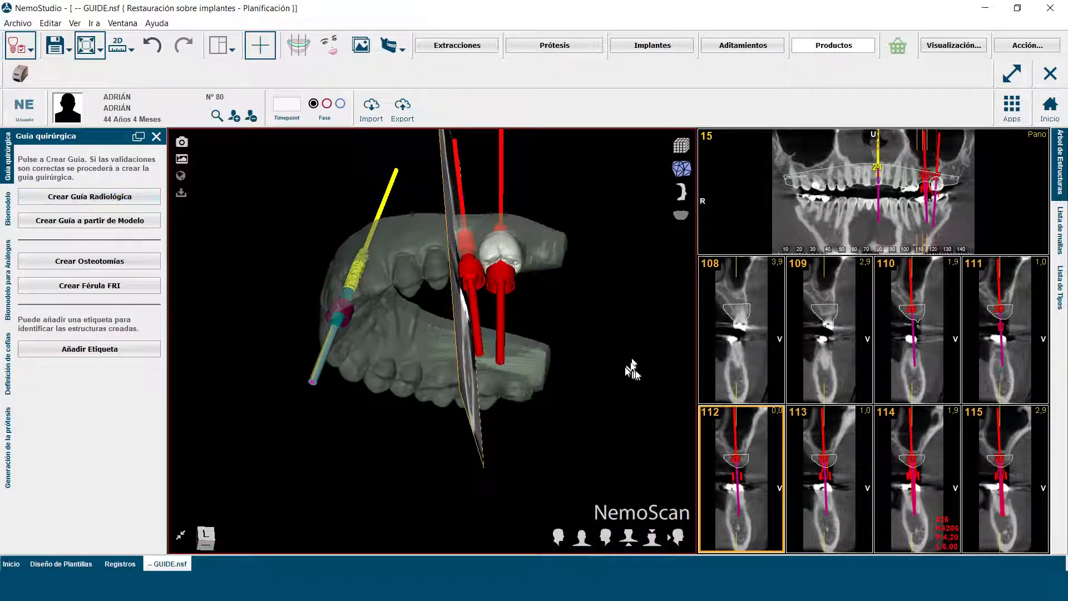
{"action": "left_click_drag", "start_coordinate": [627, 371], "coordinate": [579, 439]}
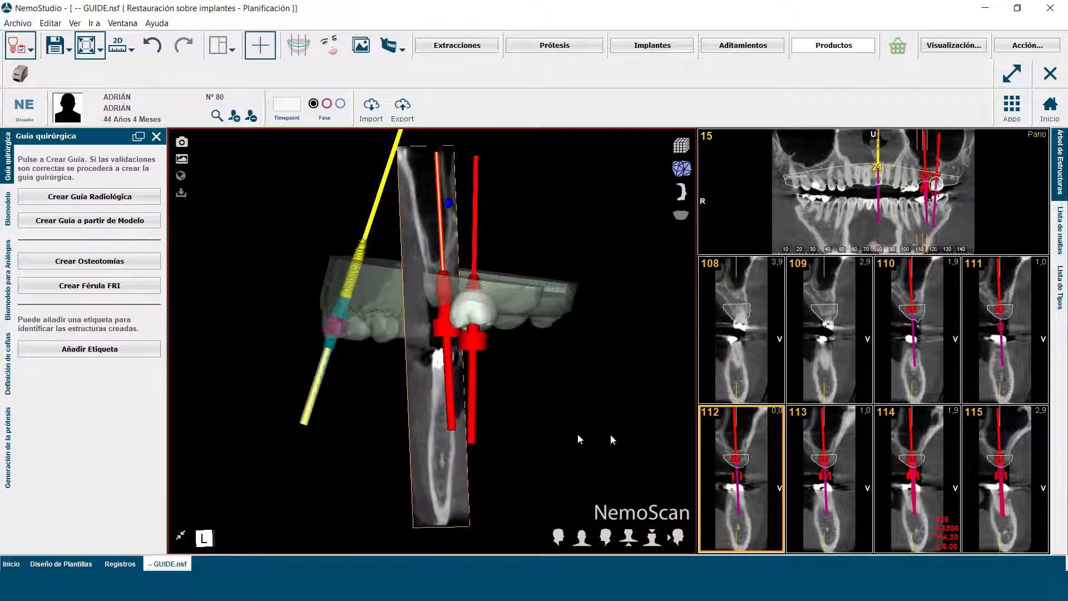
{"action": "left_click", "coordinate": [1059, 230]}
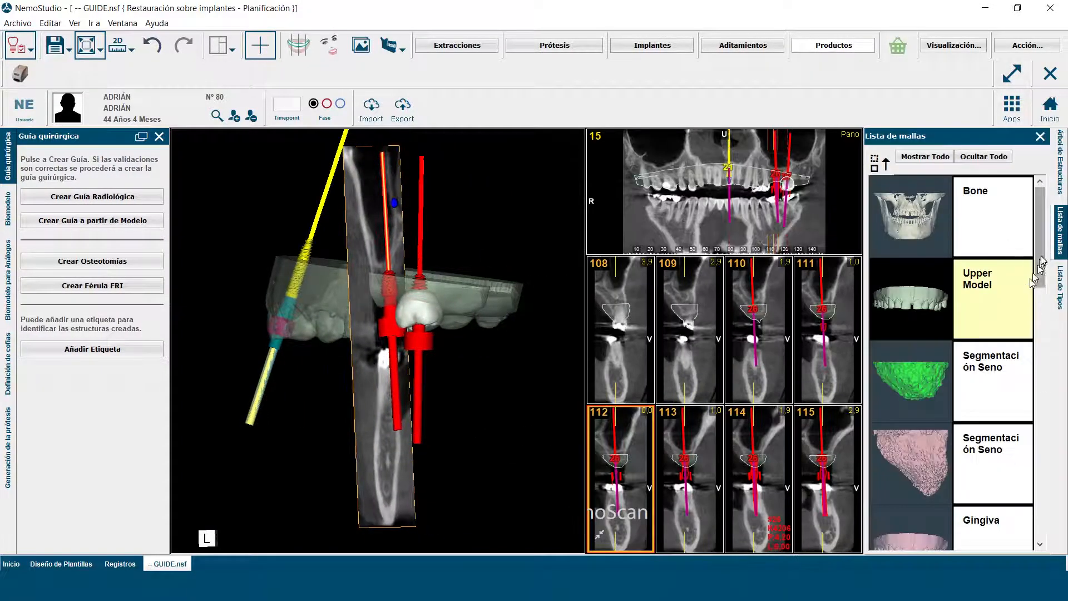
{"action": "left_click_drag", "start_coordinate": [1039, 273], "coordinate": [1056, 514]}
{"action": "left_click", "coordinate": [935, 383]}
{"action": "left_click_drag", "start_coordinate": [267, 483], "coordinate": [361, 310]}
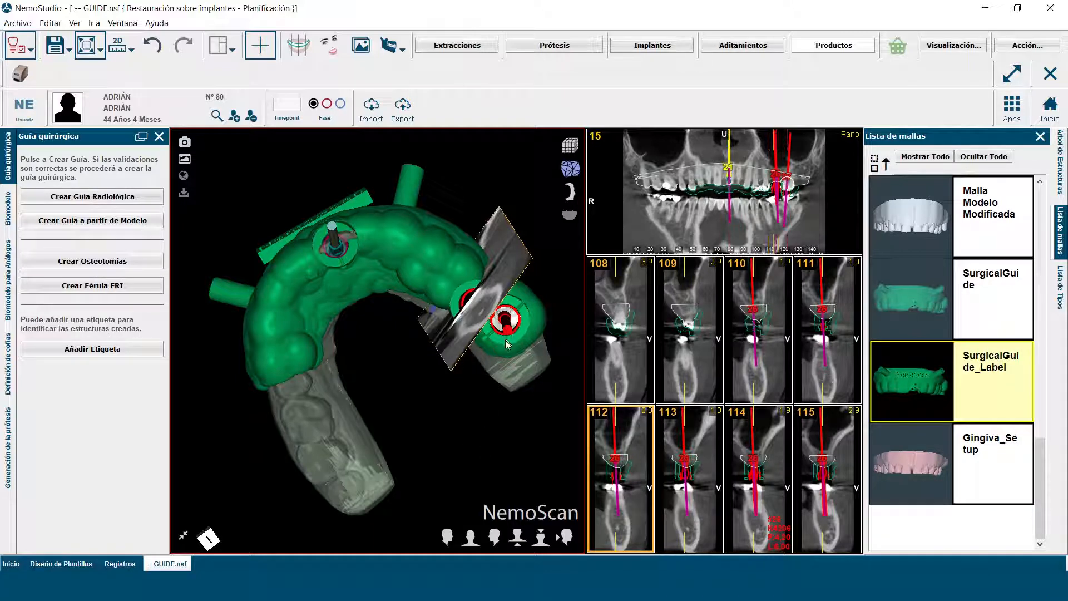
{"action": "left_click_drag", "start_coordinate": [455, 432], "coordinate": [299, 530]}
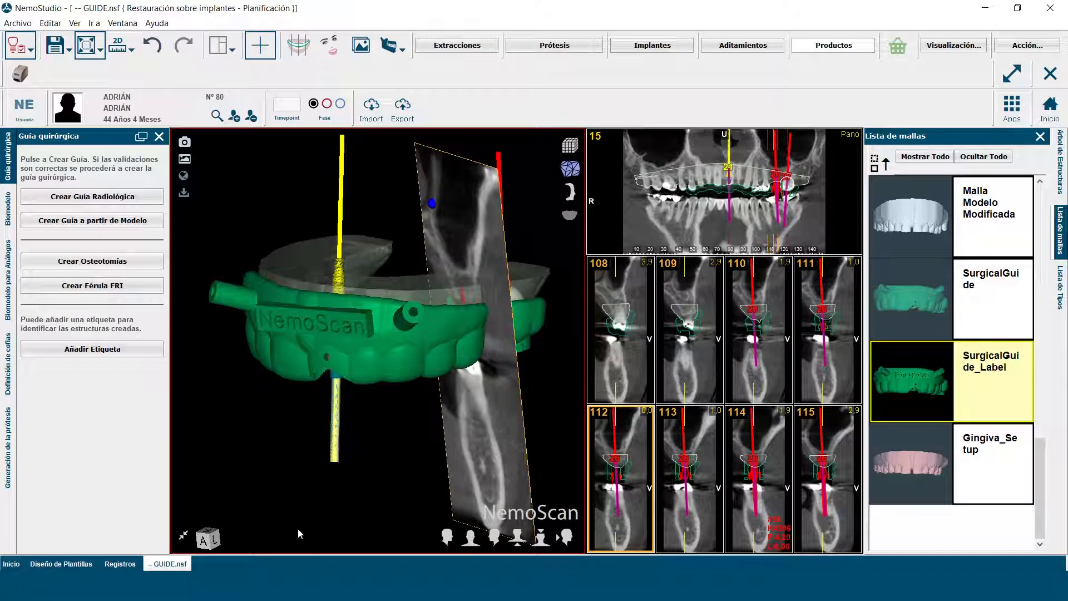